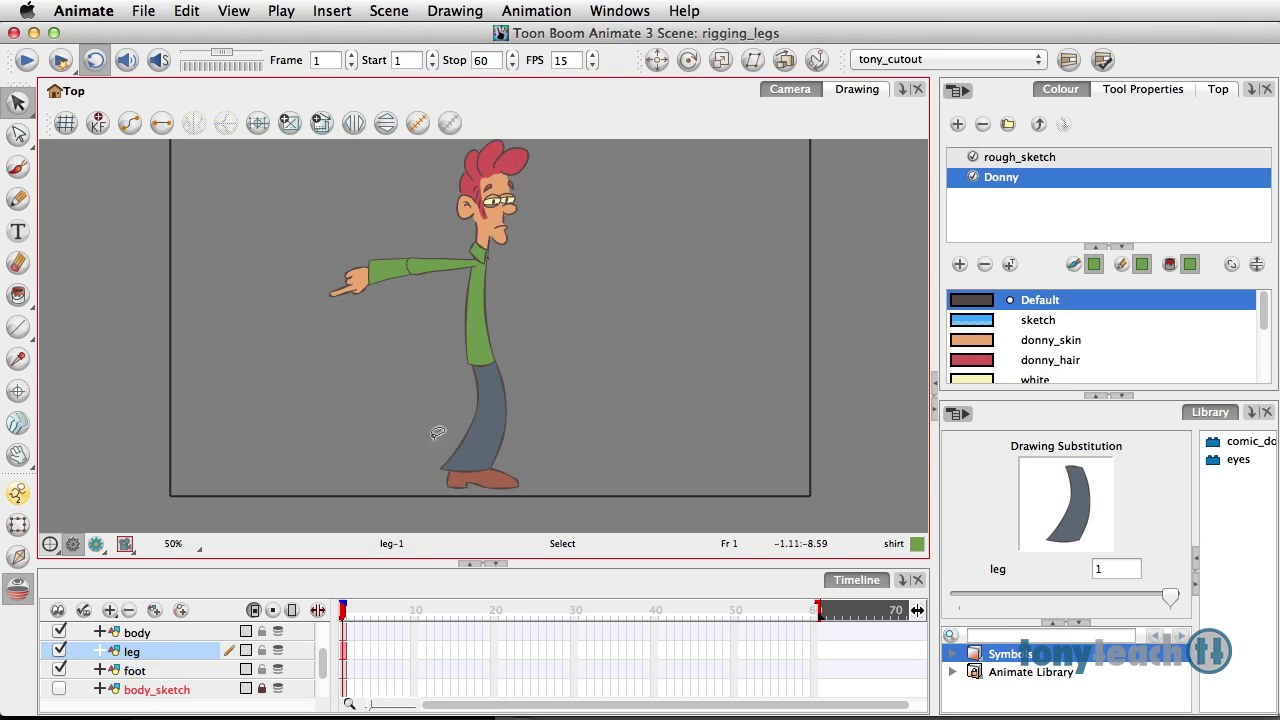
Choose the Cutter tool for the leg drawing and set its selection mode to Lasso.
left_click(20, 108)
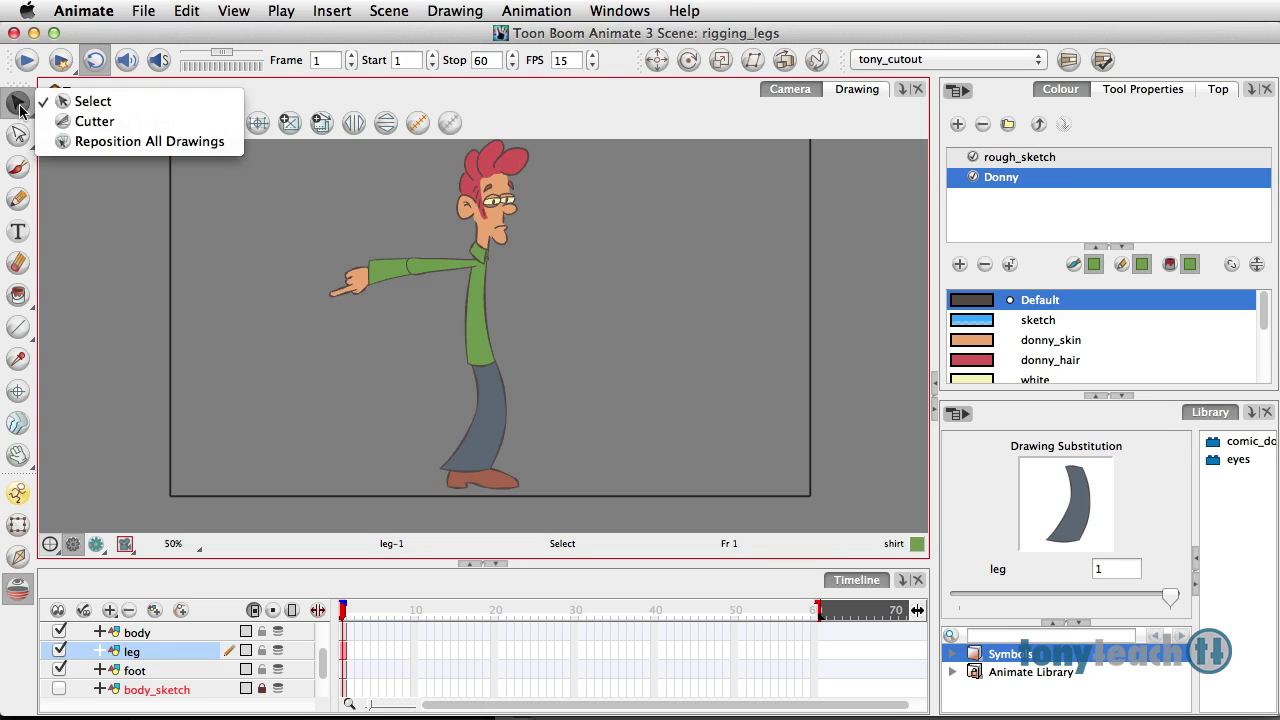
left_click(97, 121)
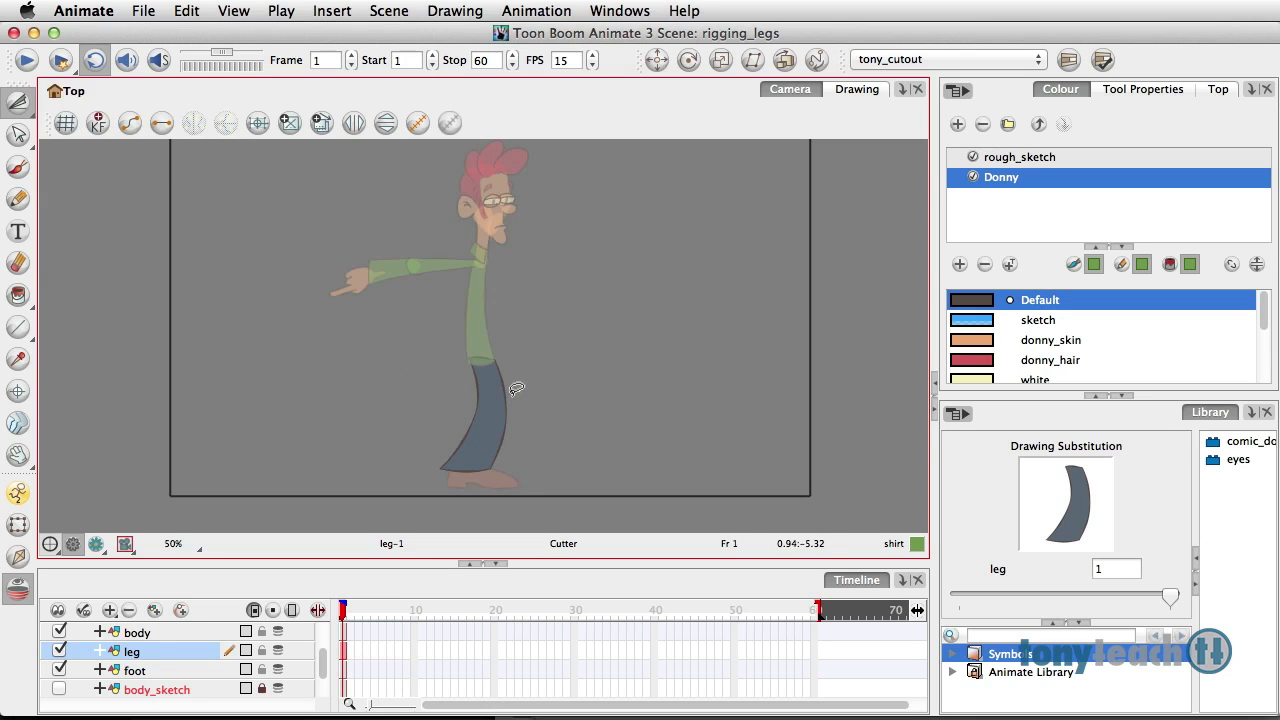
scroll(517, 390, "up", 5)
key("space")
left_click_drag(506, 443, 523, 334)
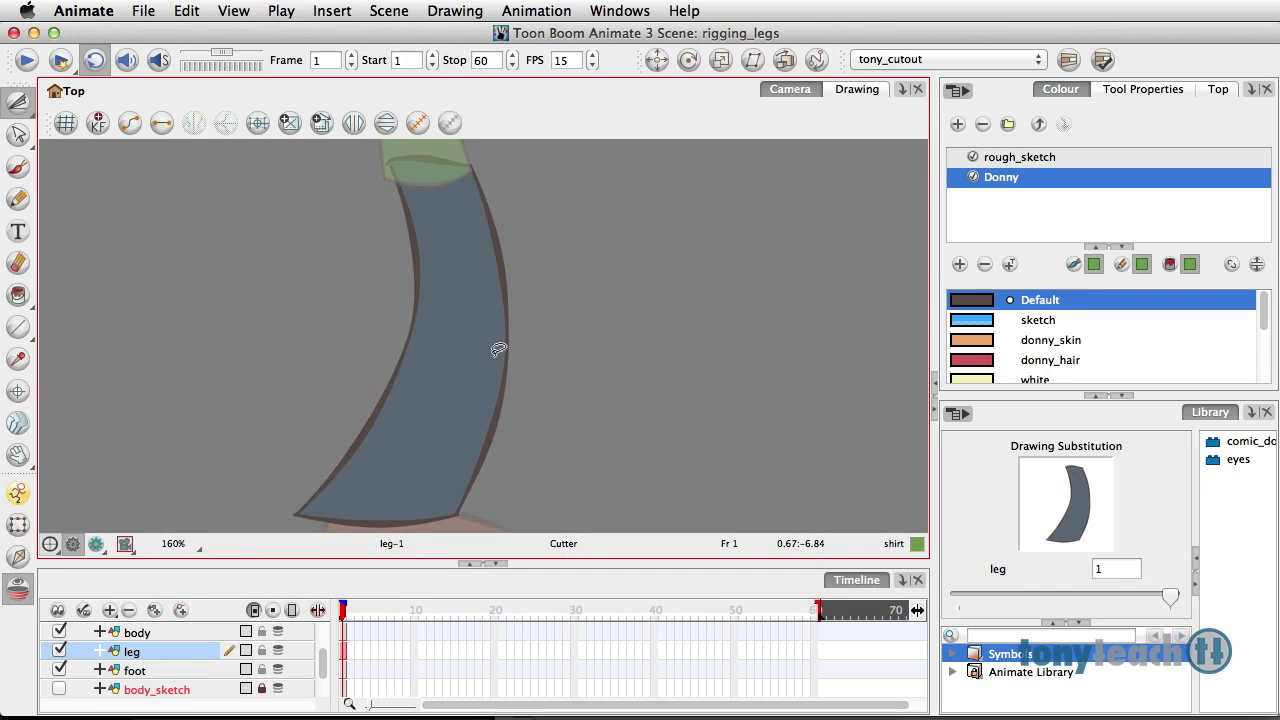
left_click(1138, 91)
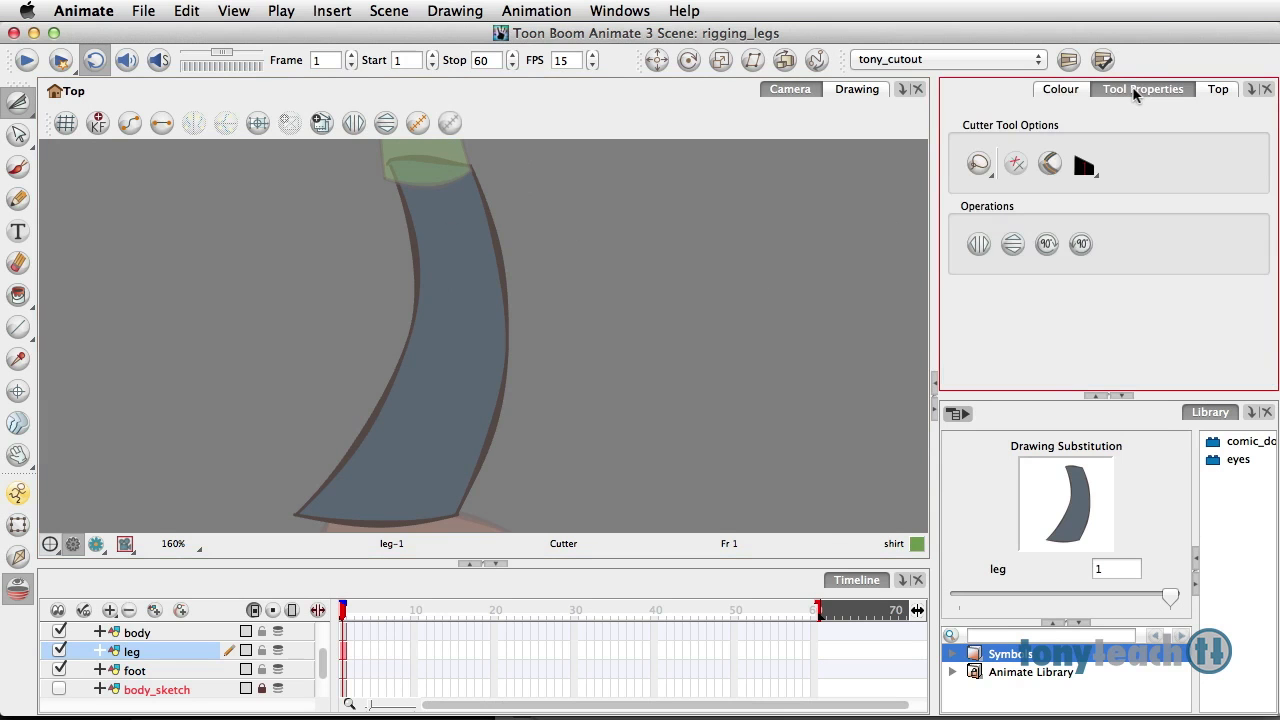
left_click(979, 165)
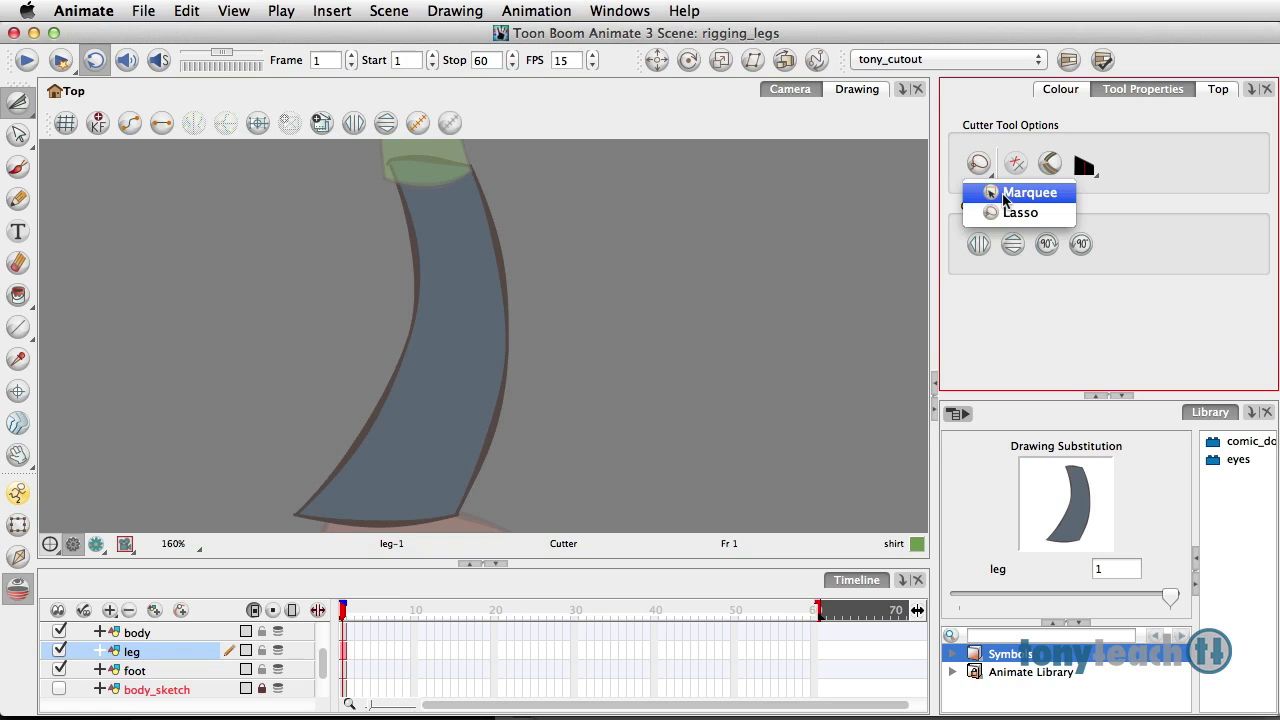
left_click(1012, 212)
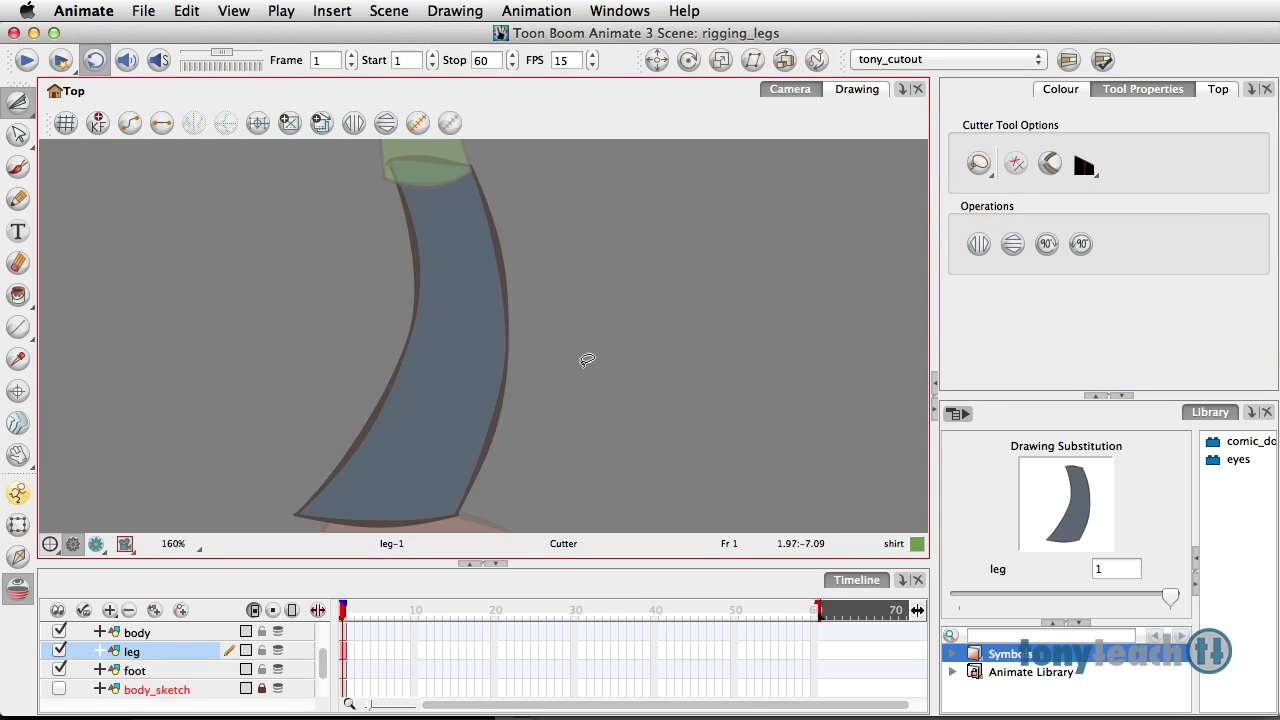
Lasso the lower leg from the knee down with a rounded upper edge and cut it out of the leg drawing.
key("space")
left_click_drag(546, 437, 562, 354)
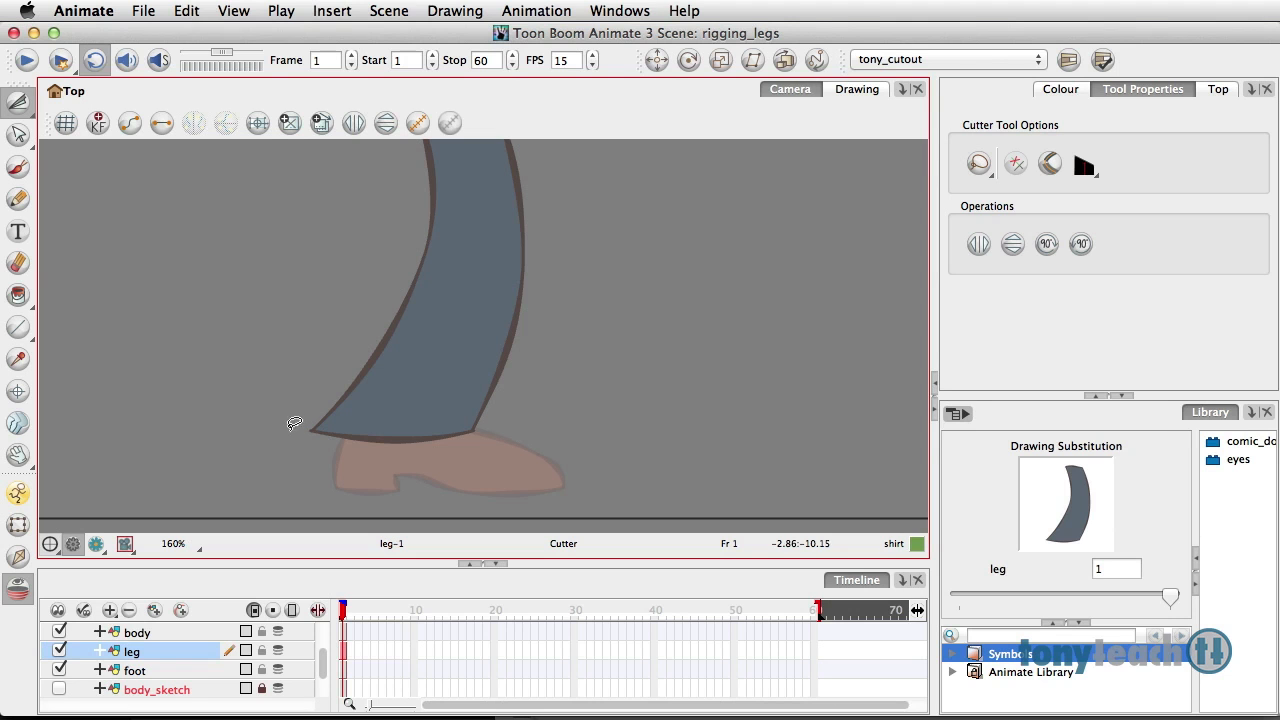
mouse_move(290, 436)
left_mouse_down()
mouse_move(413, 242)
mouse_move(460, 194)
mouse_move(512, 190)
mouse_move(536, 226)
mouse_move(546, 292)
mouse_move(532, 395)
mouse_move(482, 455)
mouse_move(310, 470)
mouse_move(288, 445)
mouse_move(296, 416)
left_mouse_up()
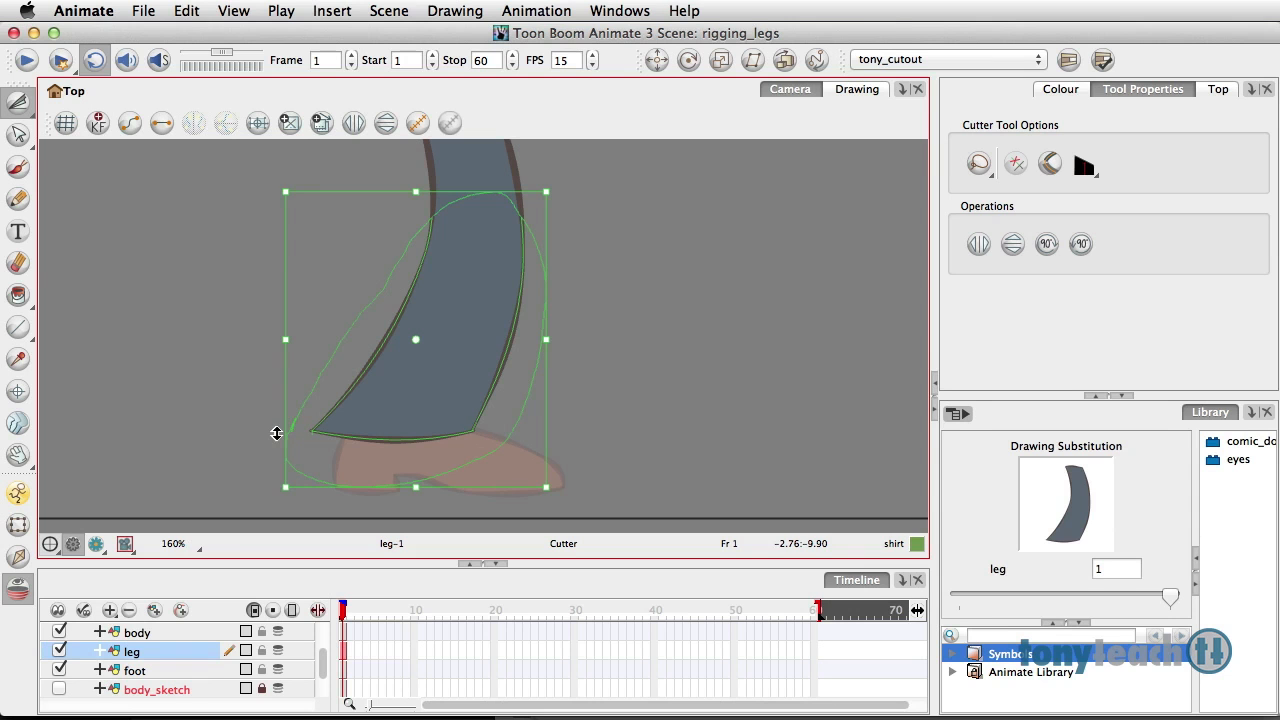
key("space")
left_click_drag(624, 328, 595, 431)
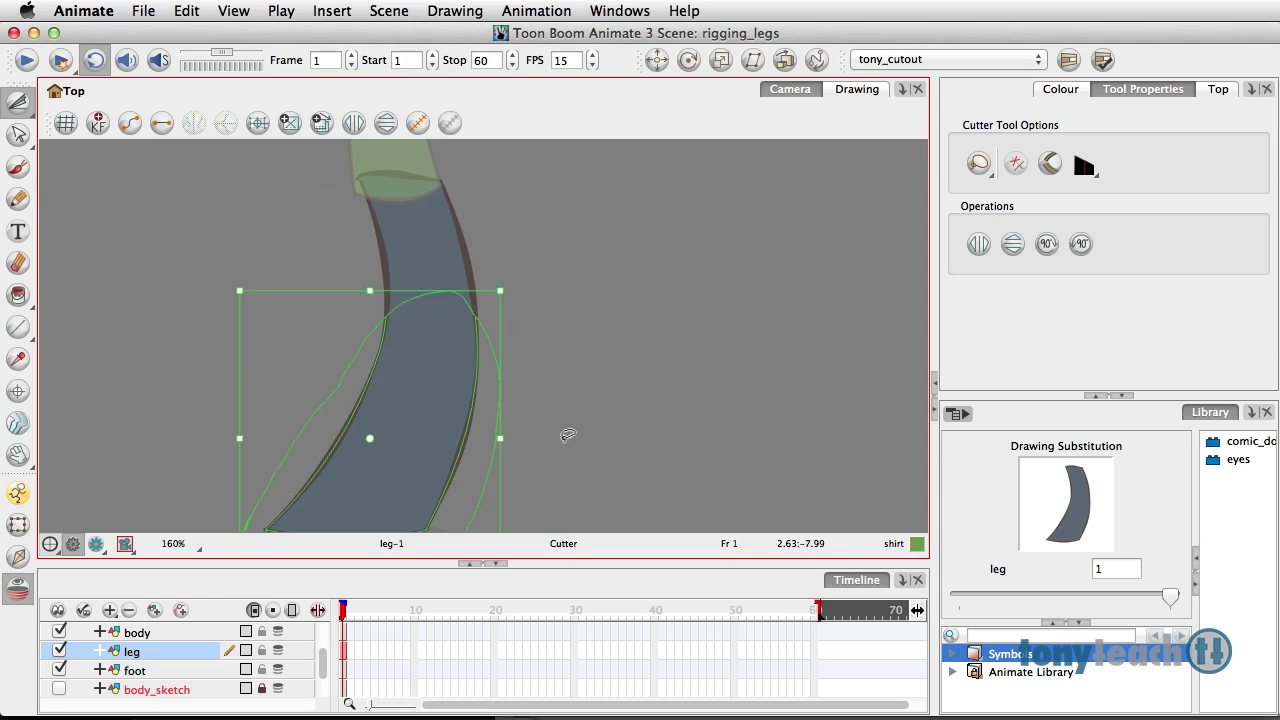
key("space")
left_click_drag(571, 457, 590, 393)
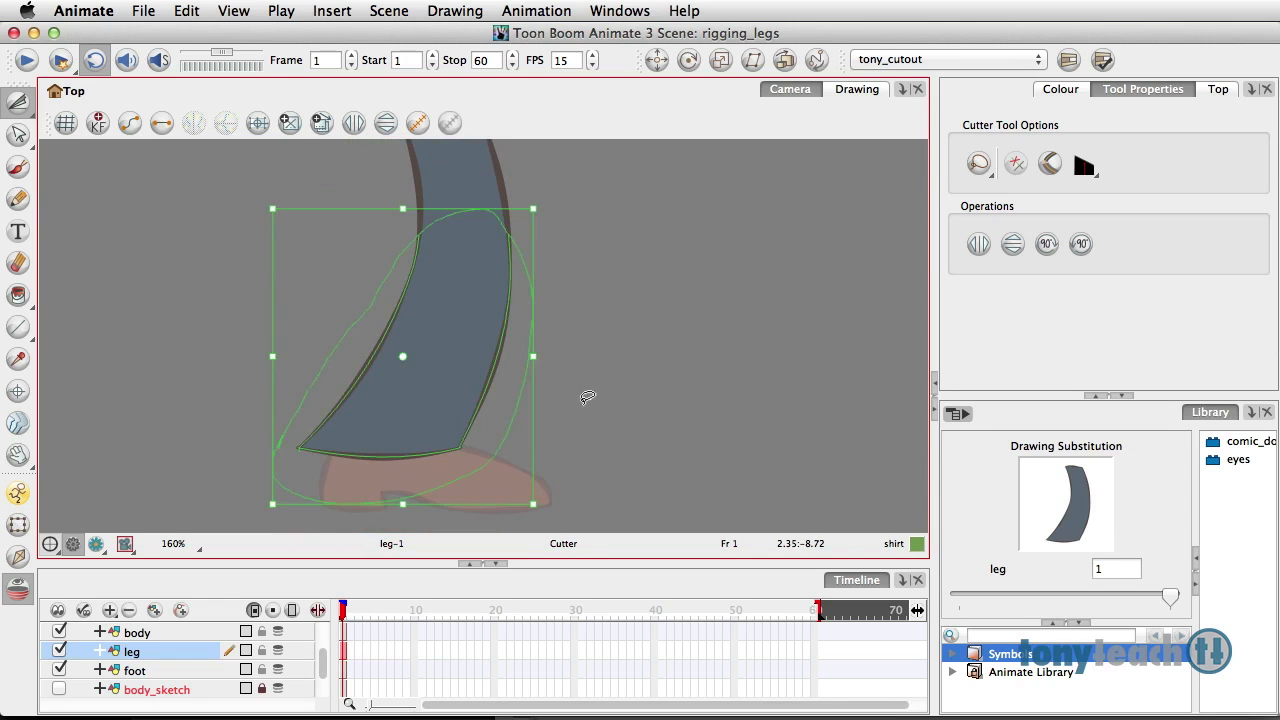
key("super")
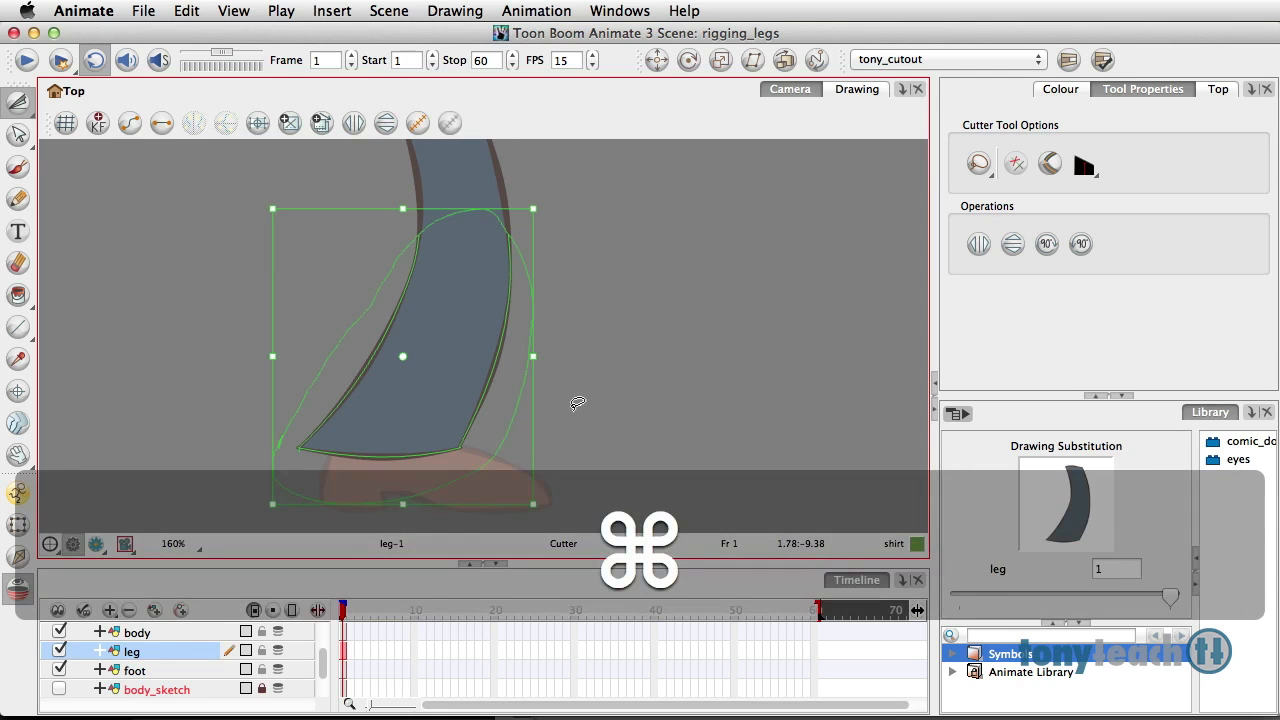
key("super+x")
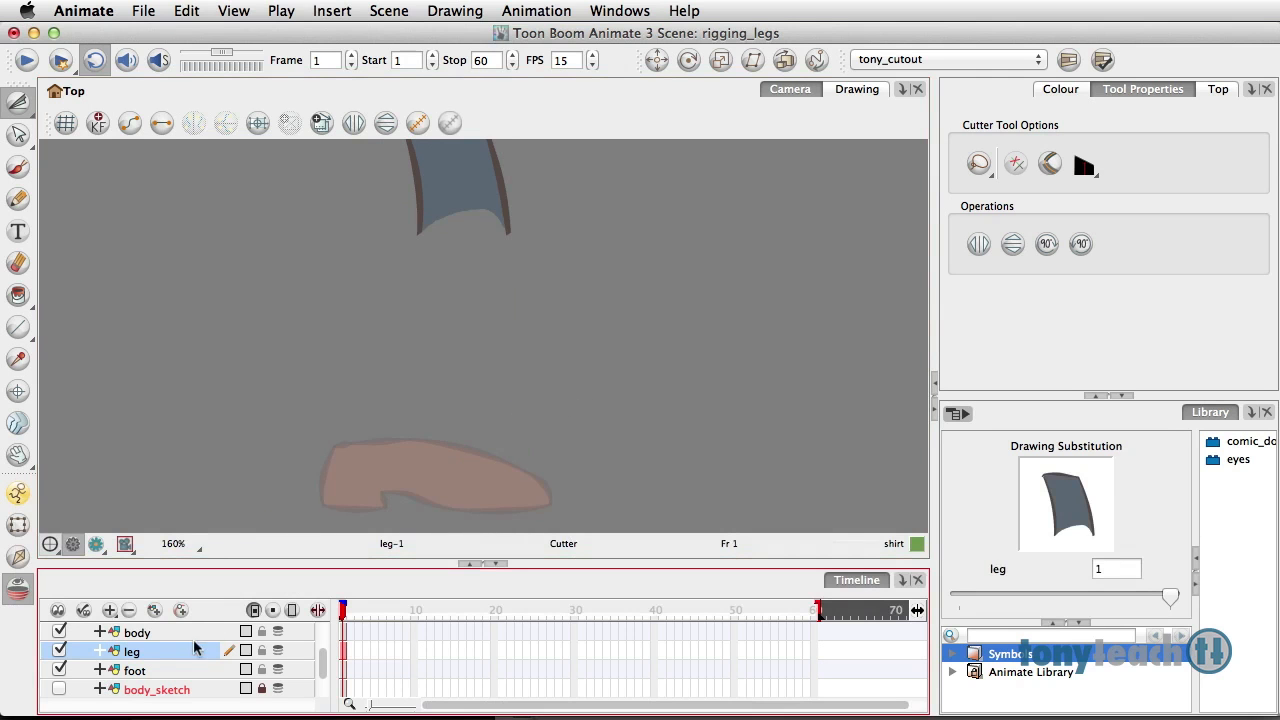
Rename the leg layer as thigh.
double_click(134, 652)
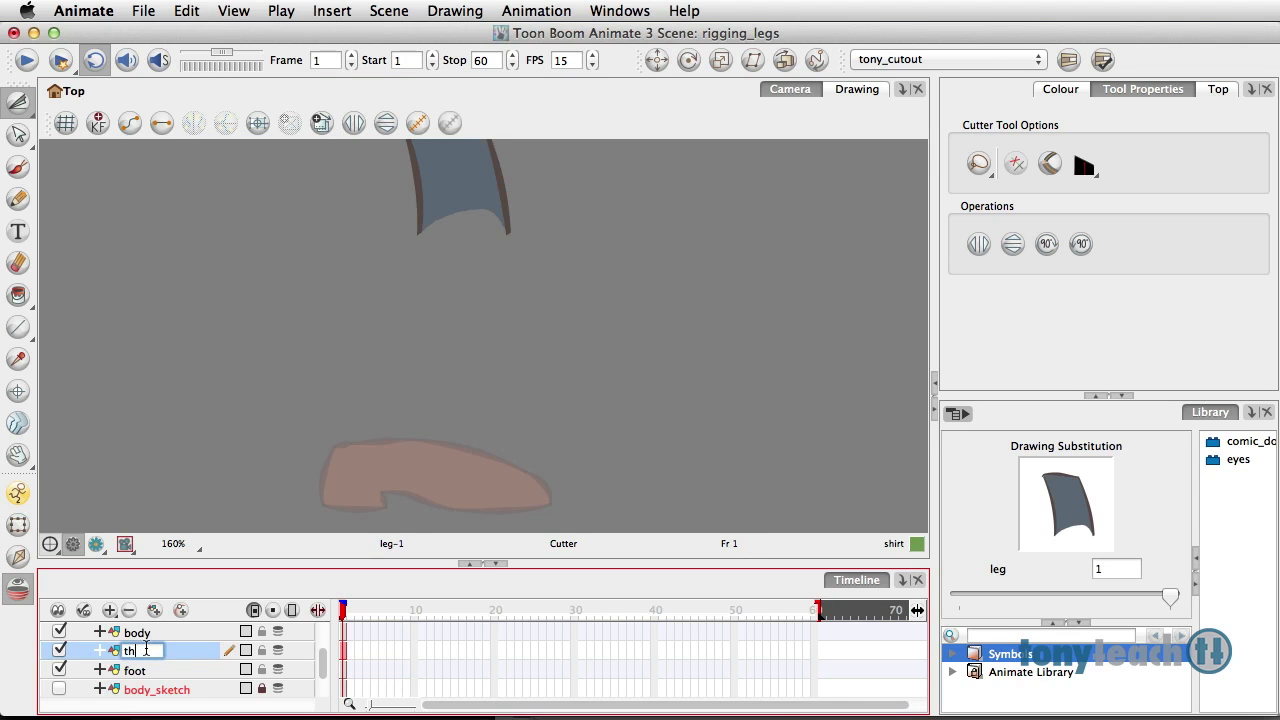
type("thigh")
key("Return")
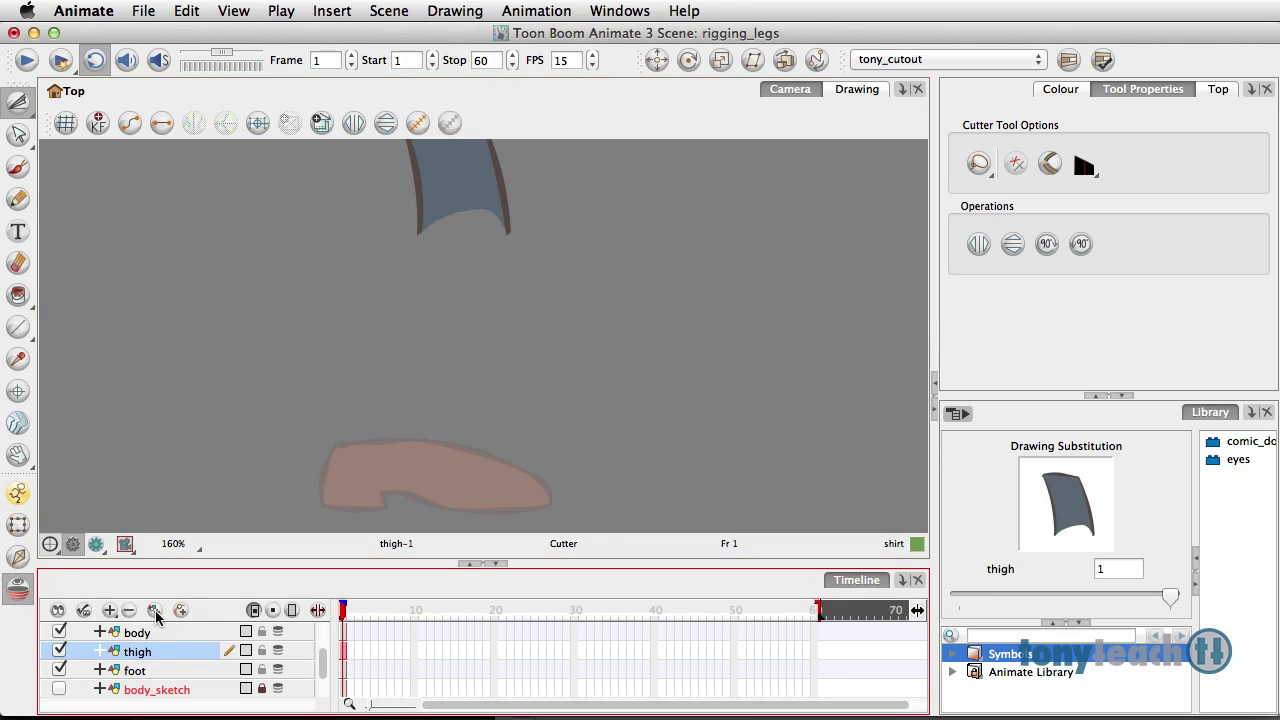
Add a new drawing layer named calf and paste the cut lower leg piece into it.
left_click(155, 611)
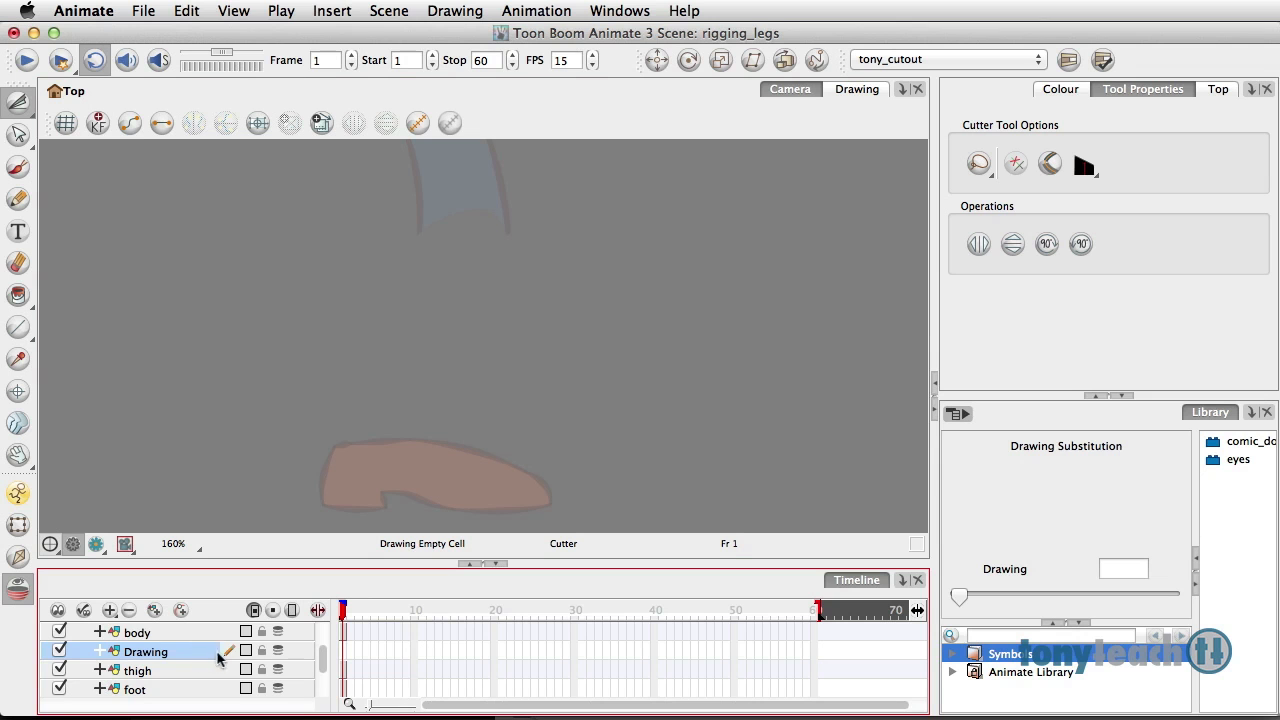
double_click(174, 656)
type("c")
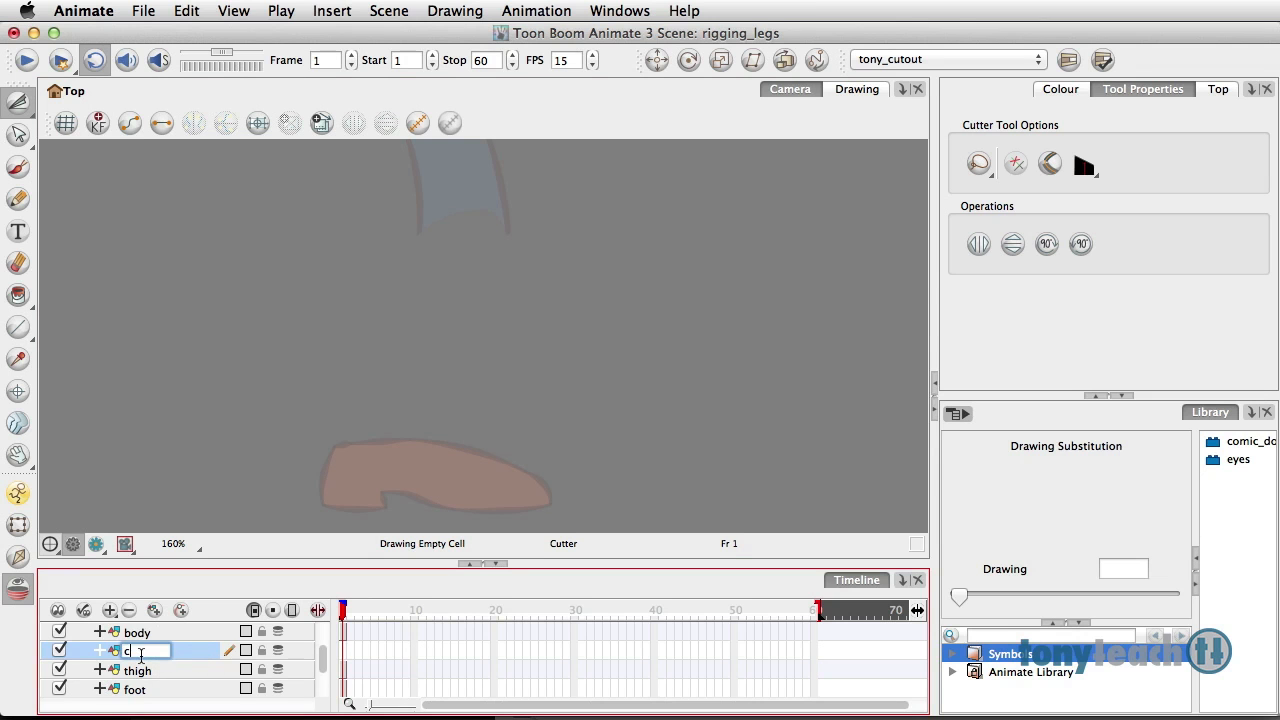
type("alf")
key("Return")
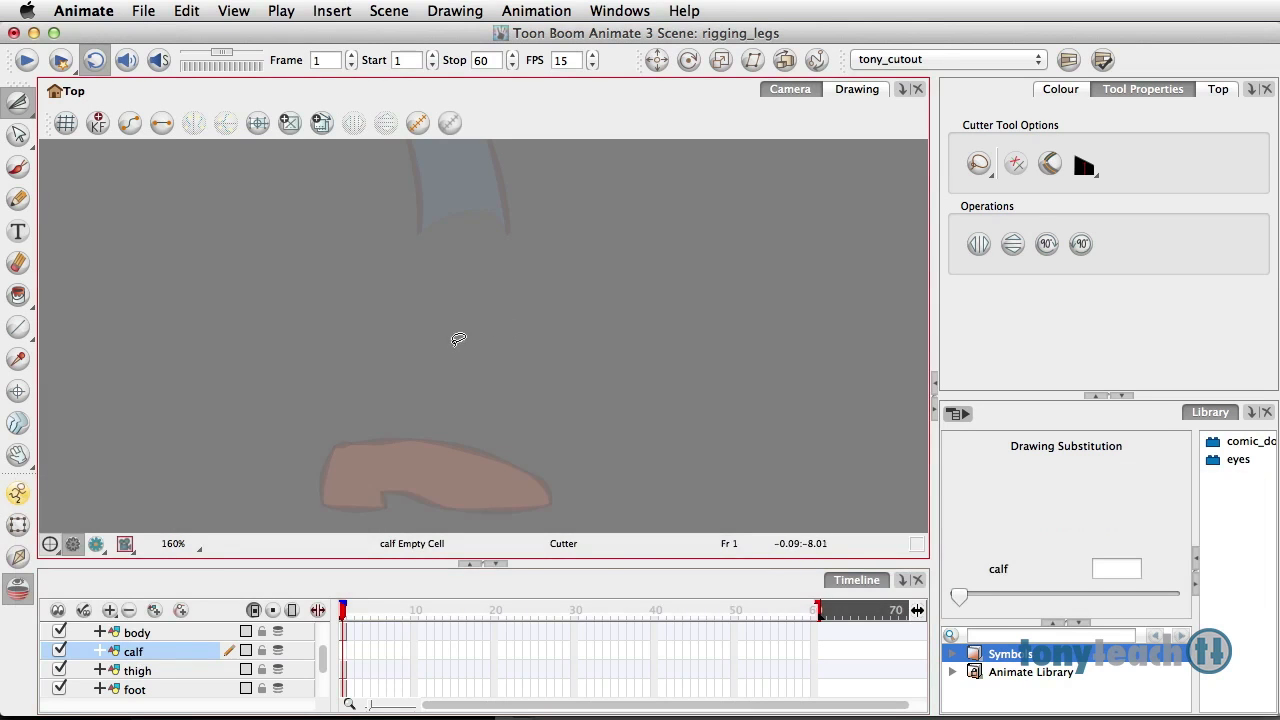
key("super")
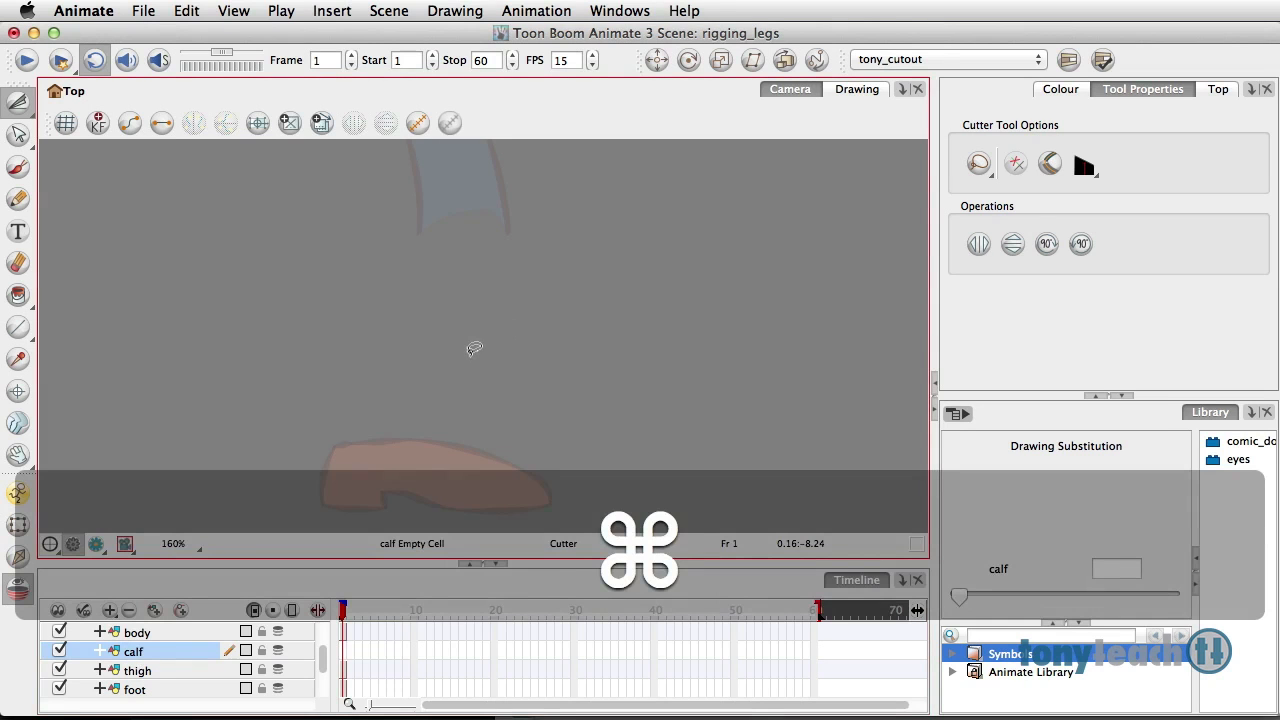
key("super+v")
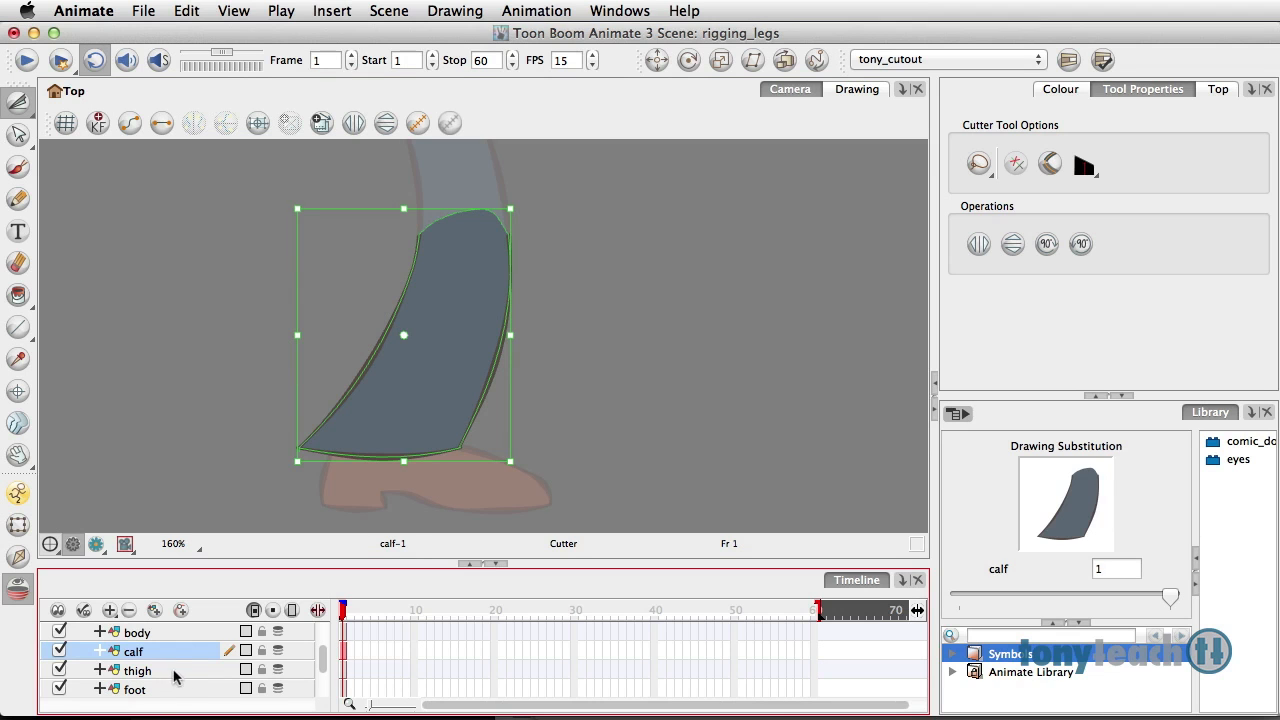
On the thigh layer, draw a rounded knee outline below the cut edge with the Pencil tool in the Default colour.
left_click(140, 671)
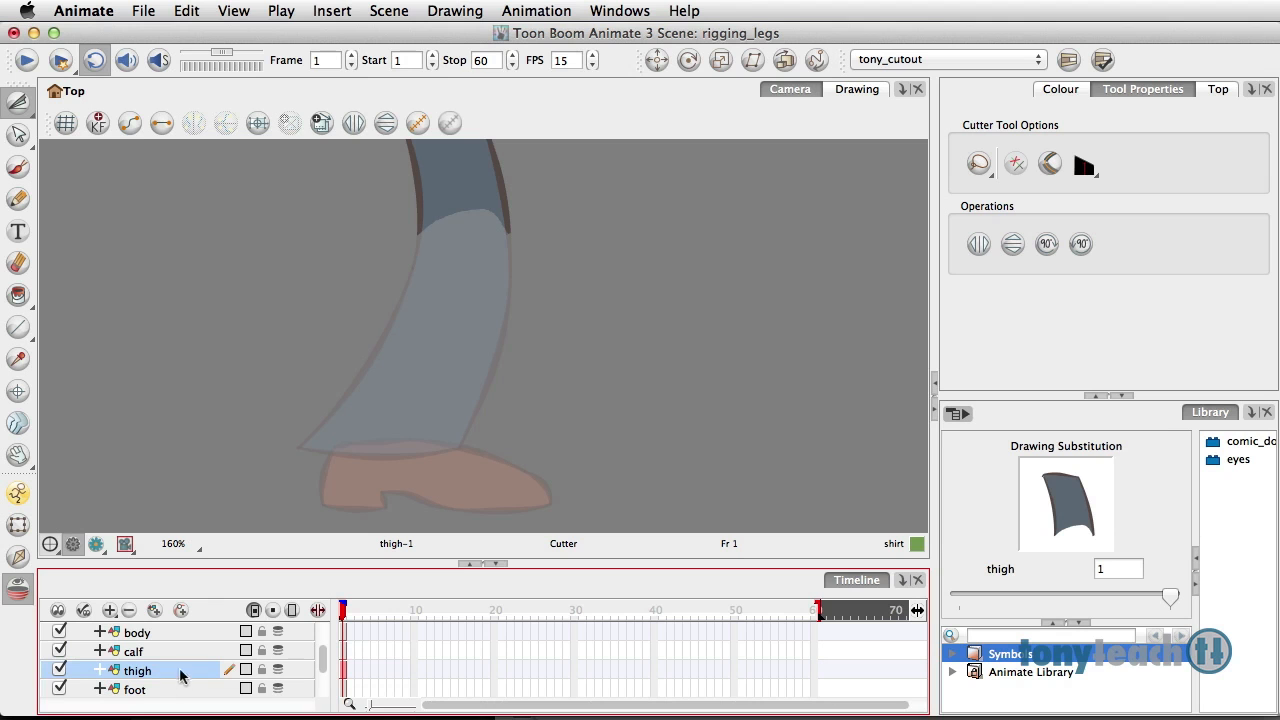
left_click_drag(551, 283, 490, 418)
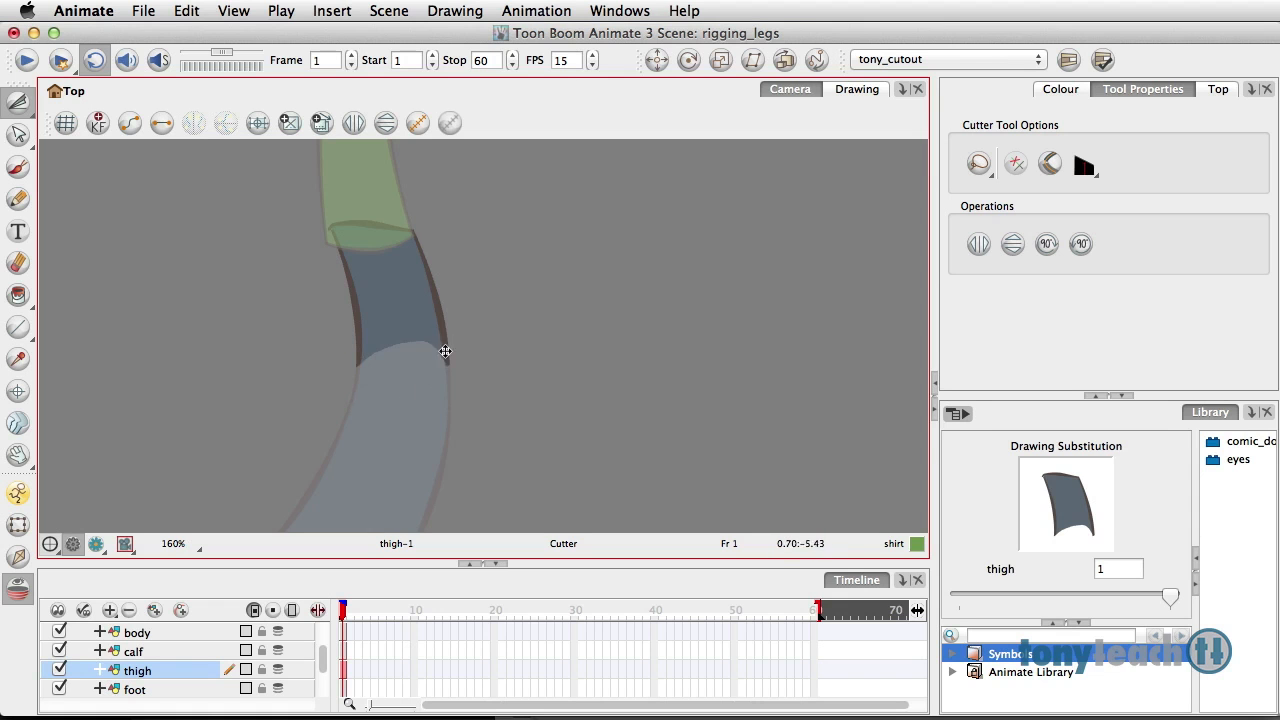
left_click(19, 201)
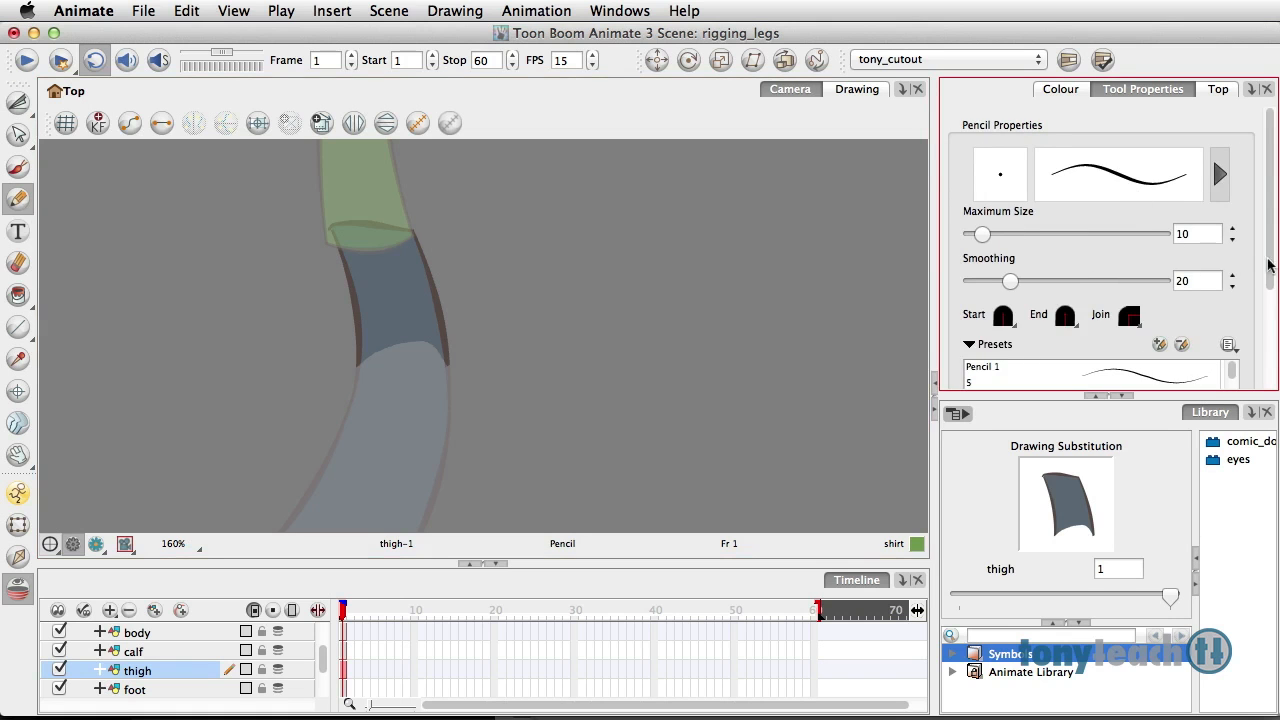
scroll(1272, 252, "down", 3)
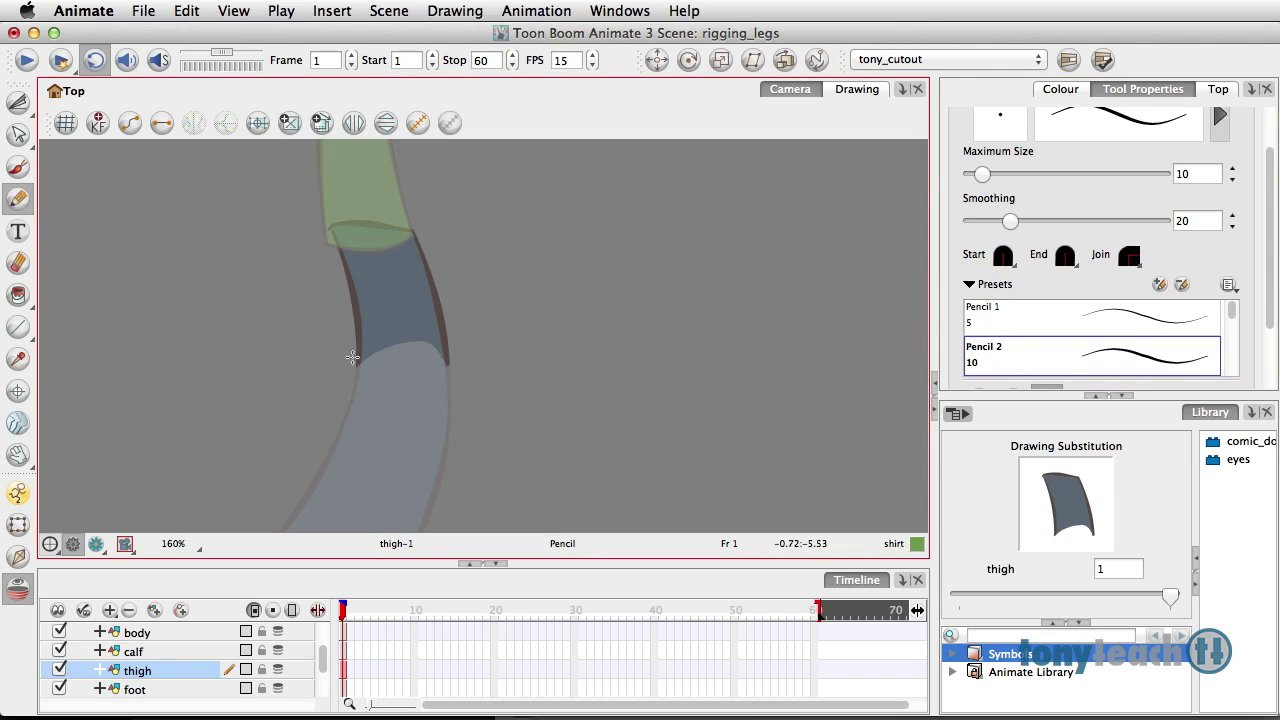
left_click(1062, 89)
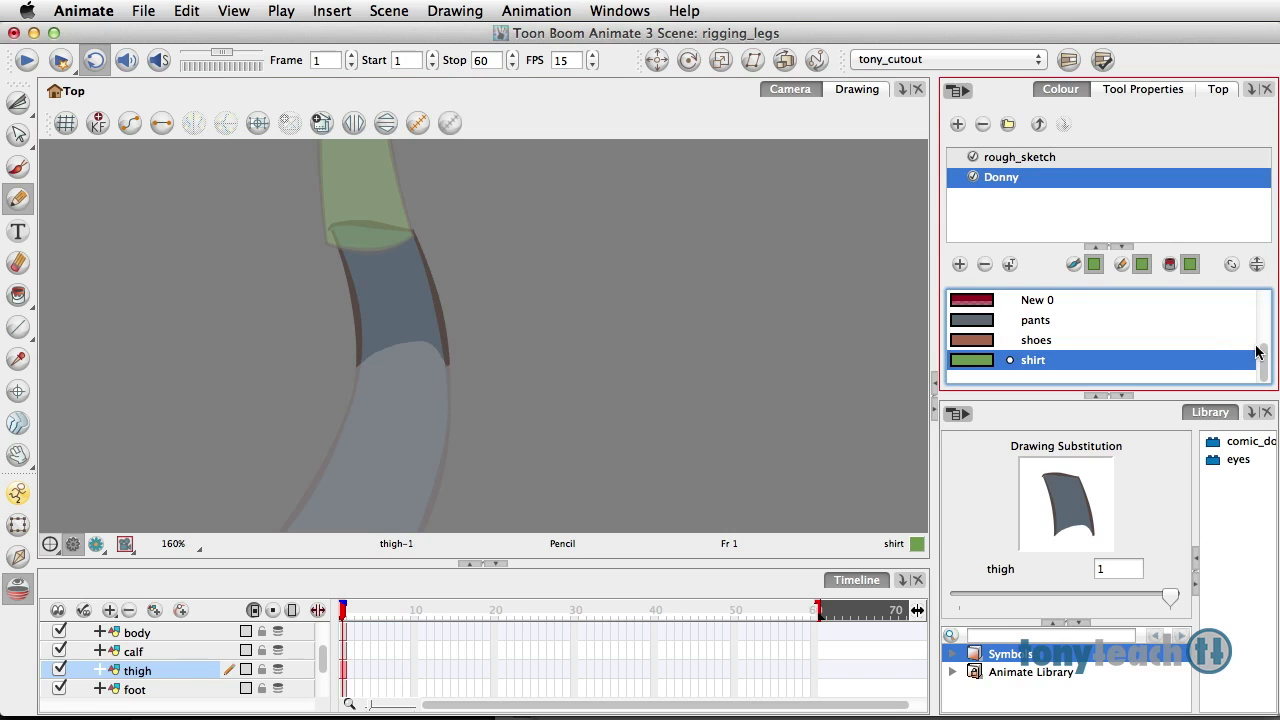
left_click_drag(1265, 358, 1265, 305)
left_click(1008, 300)
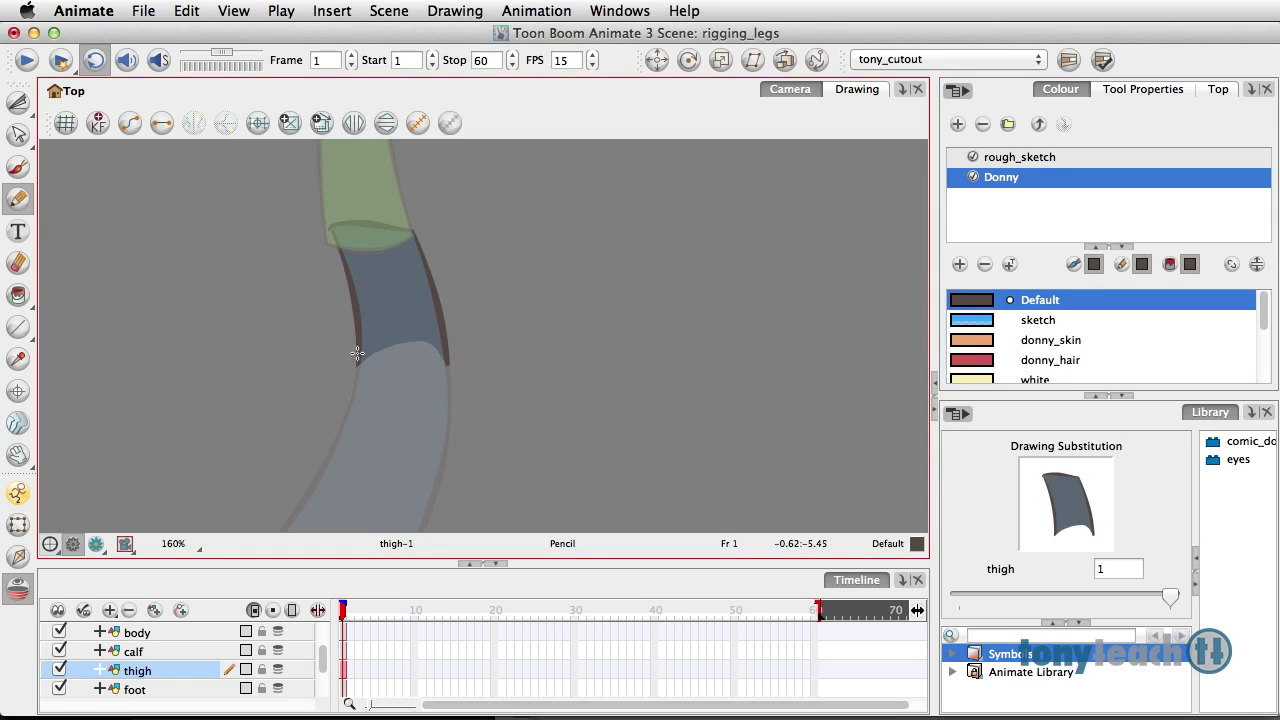
mouse_move(357, 352)
left_mouse_down()
mouse_move(358, 382)
mouse_move(395, 410)
mouse_move(446, 366)
mouse_move(441, 352)
left_mouse_up()
key("super+z")
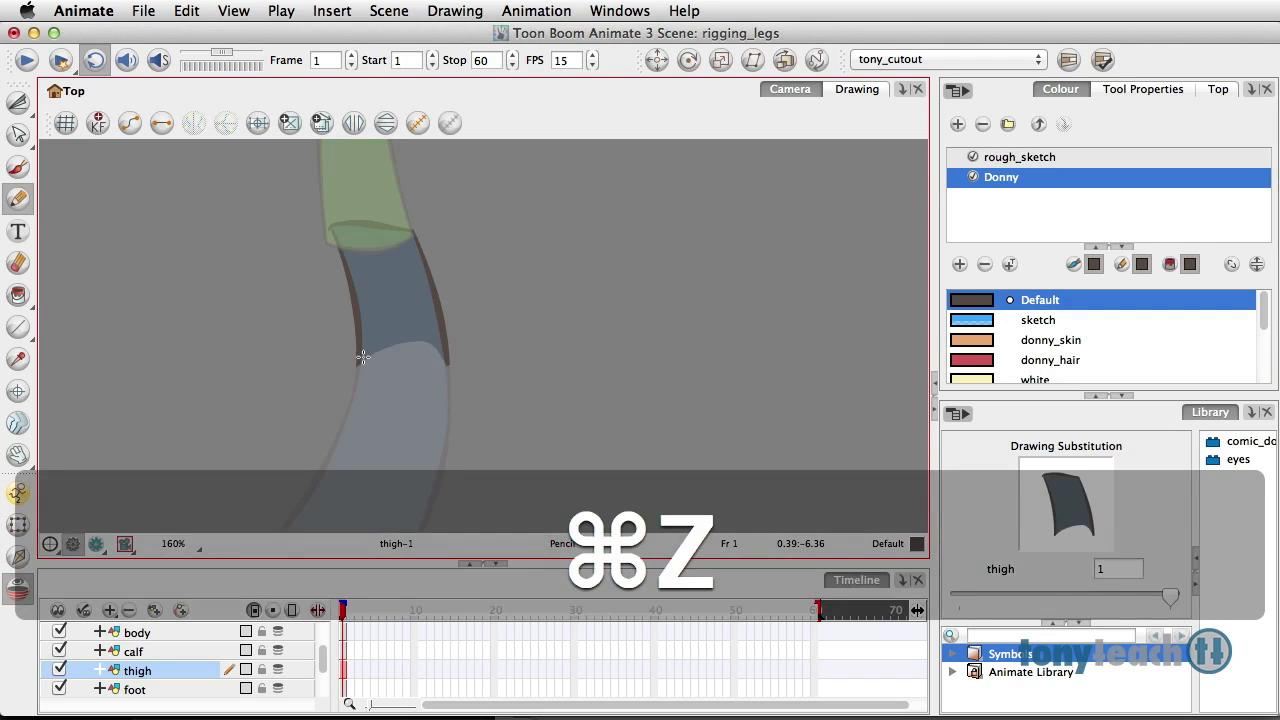
mouse_move(359, 360)
left_mouse_down()
mouse_move(364, 406)
mouse_move(390, 428)
mouse_move(423, 414)
mouse_move(446, 340)
left_mouse_up()
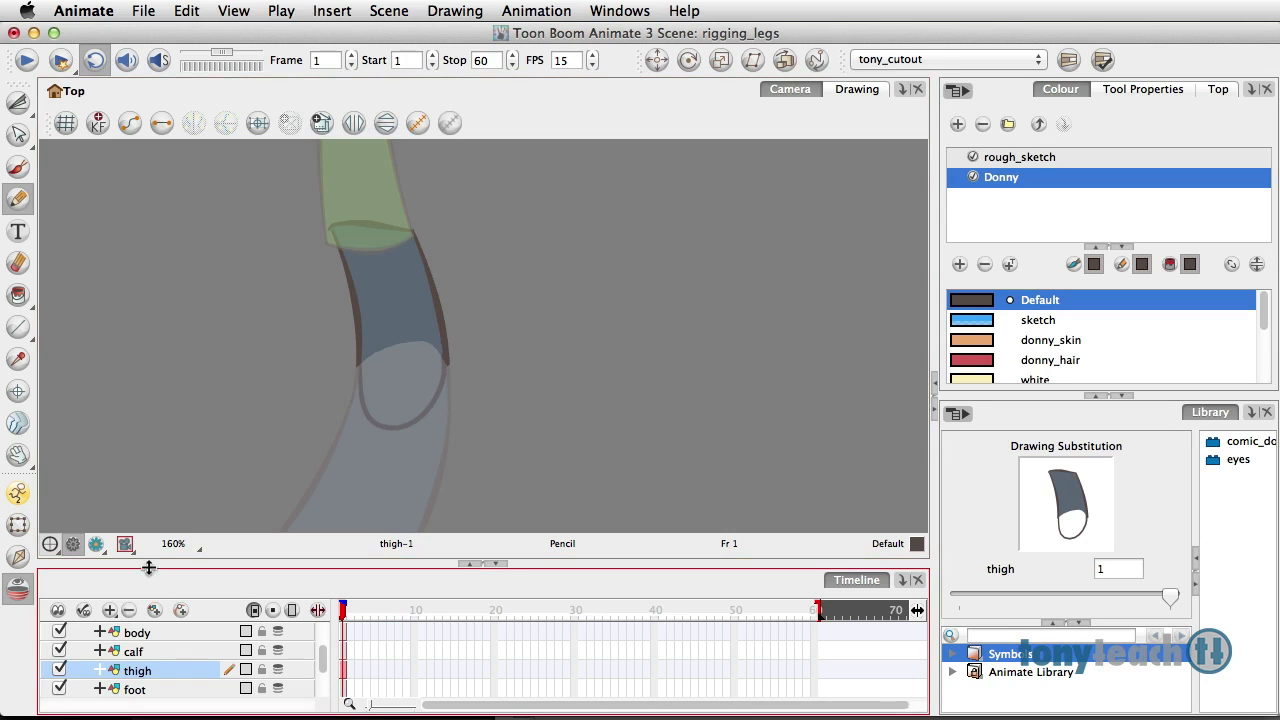
Preview the knee line against the full character, and hide the body and calf layers.
left_click(18, 102)
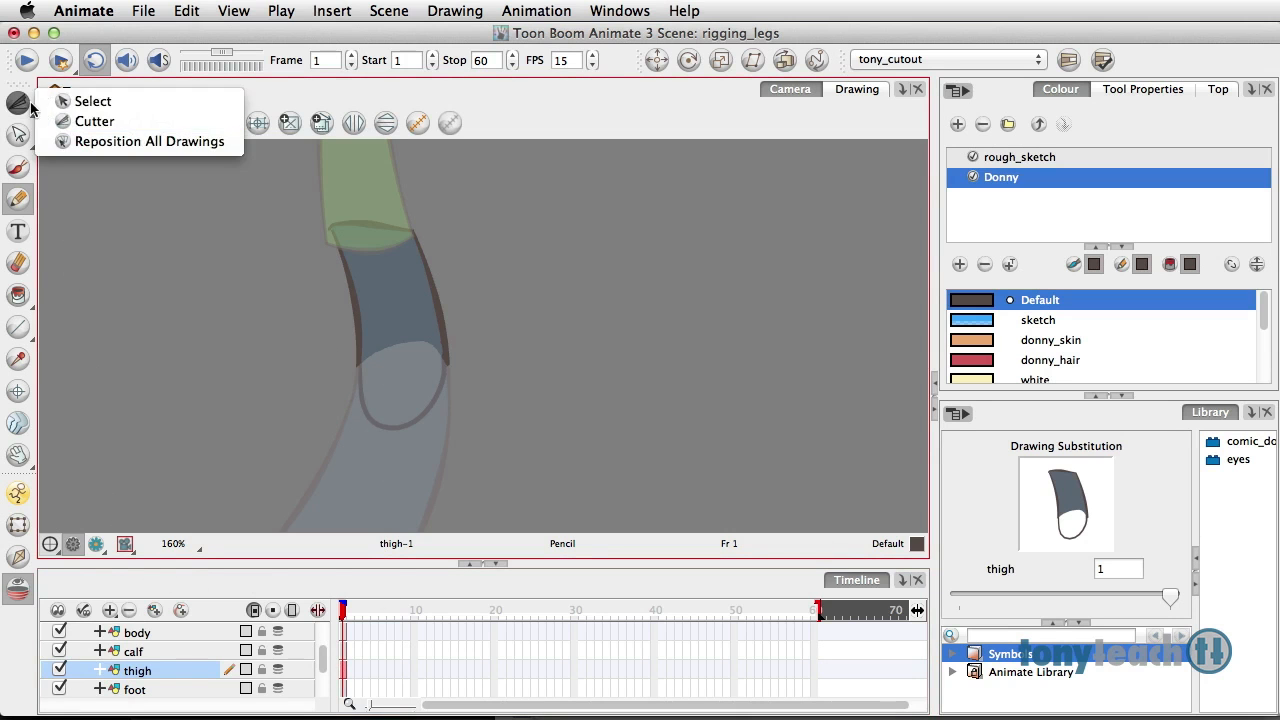
left_click(62, 100)
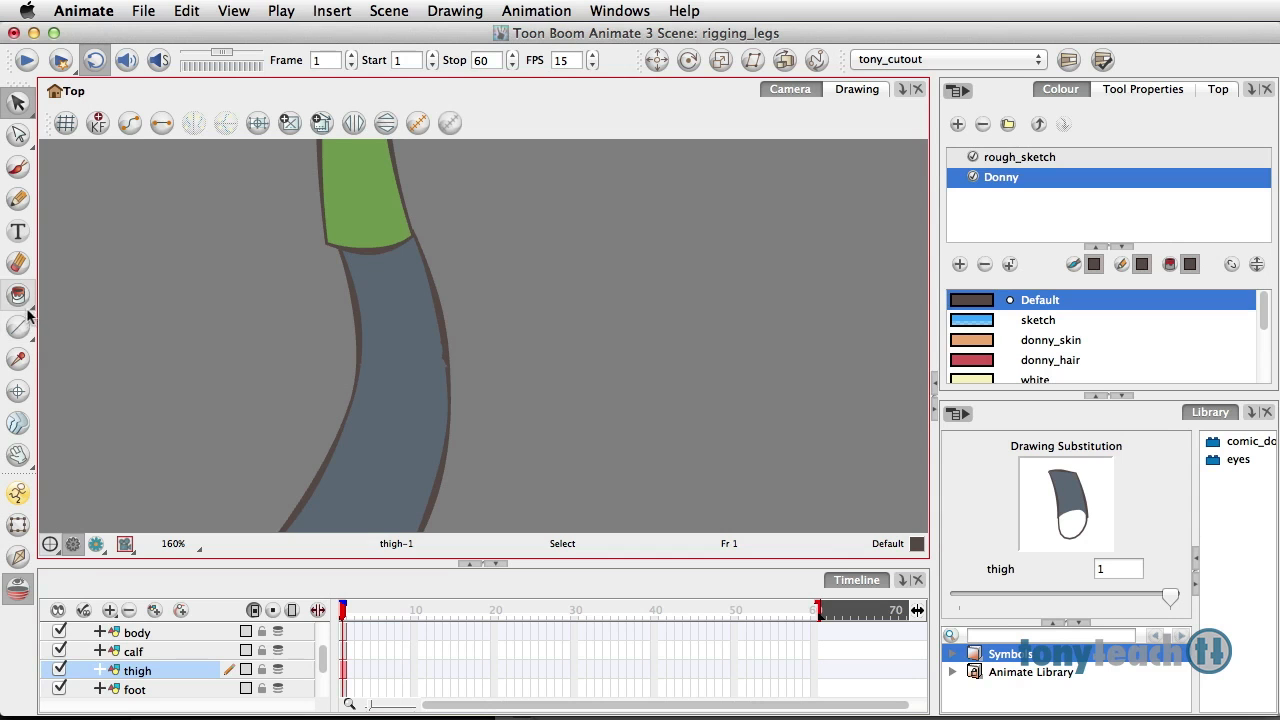
left_click(19, 203)
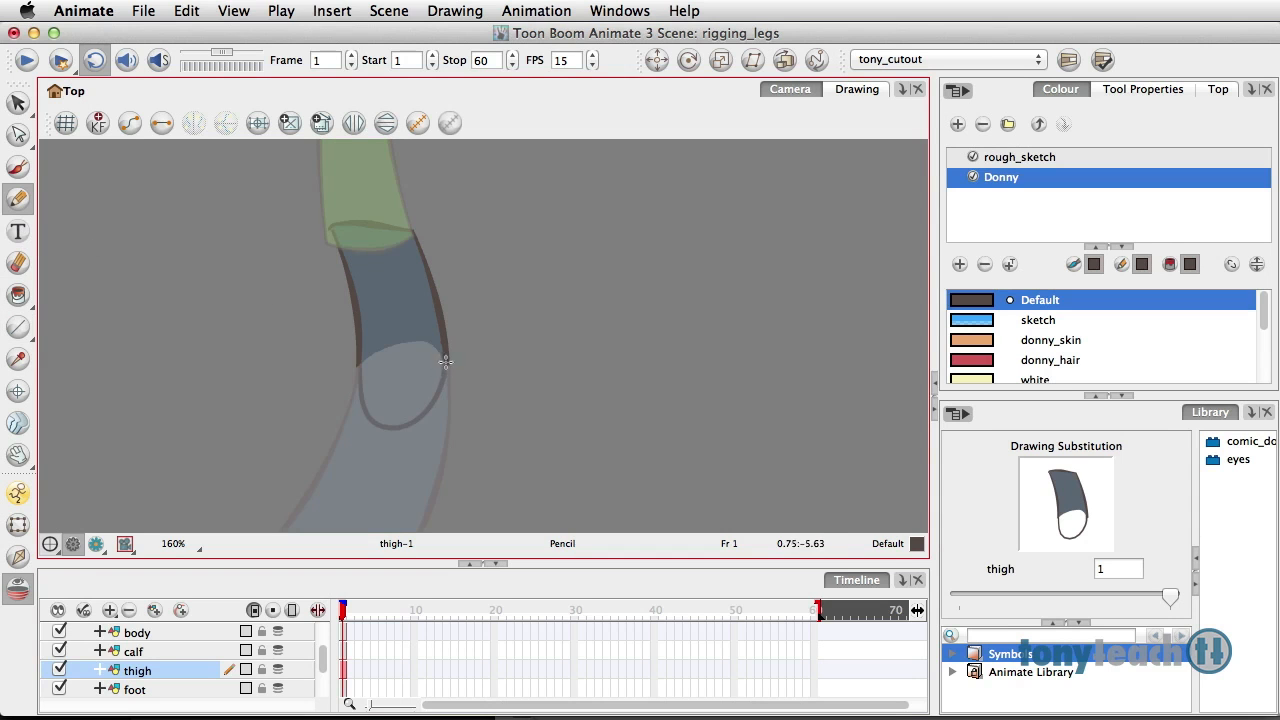
key("super")
left_click(59, 632)
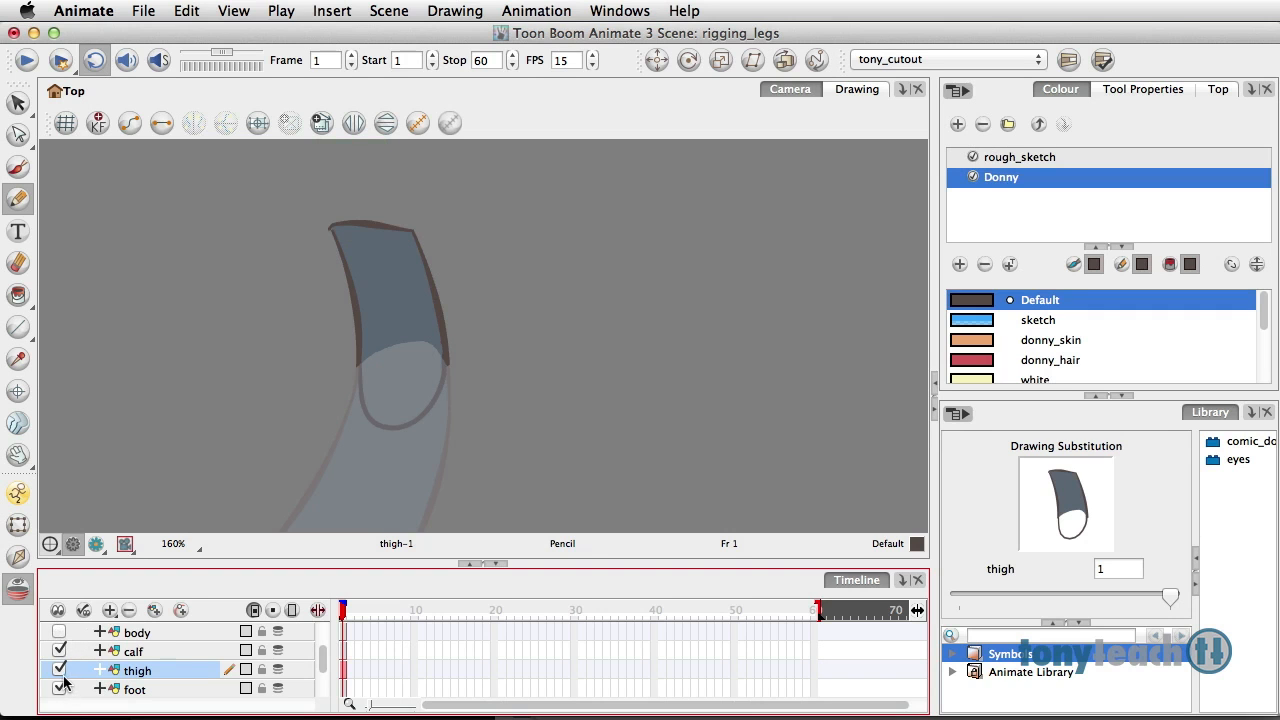
left_click(59, 651)
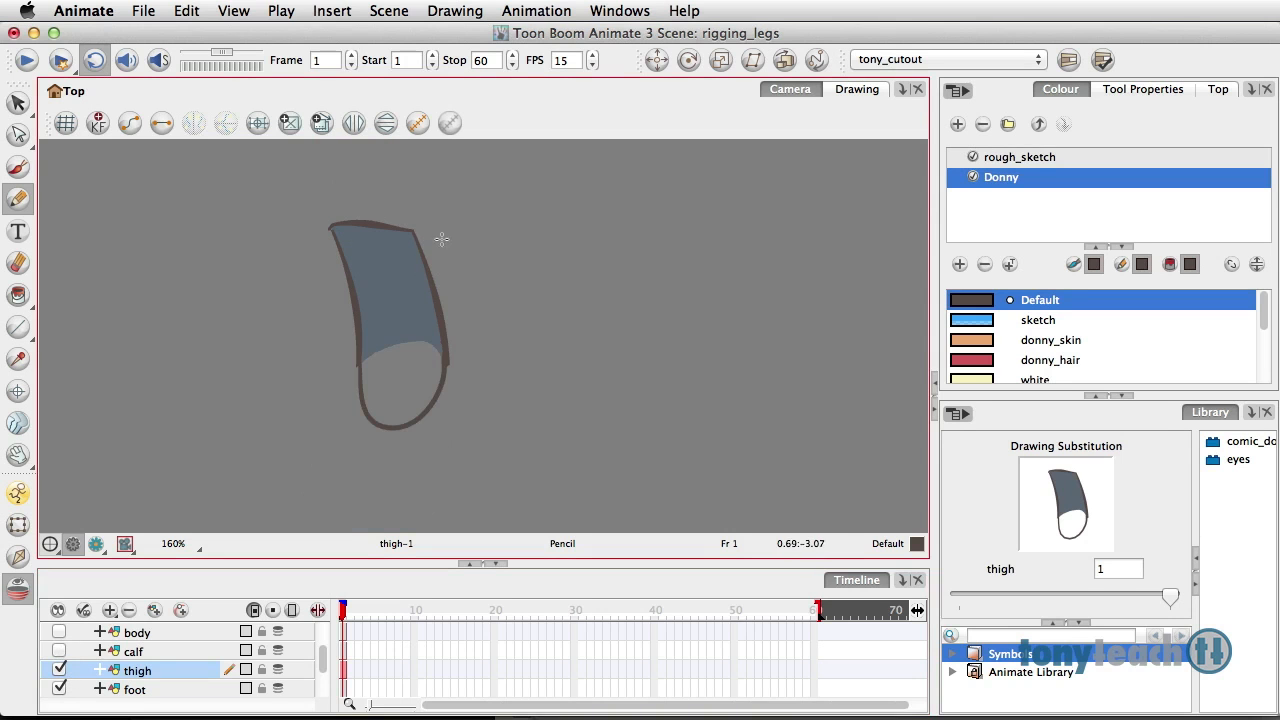
Select the whole thigh drawing, including its outlines and the new knee line.
left_click_drag(18, 104, 58, 102)
mouse_move(366, 209)
left_mouse_down()
mouse_move(394, 452)
mouse_move(392, 175)
mouse_move(381, 217)
left_mouse_up()
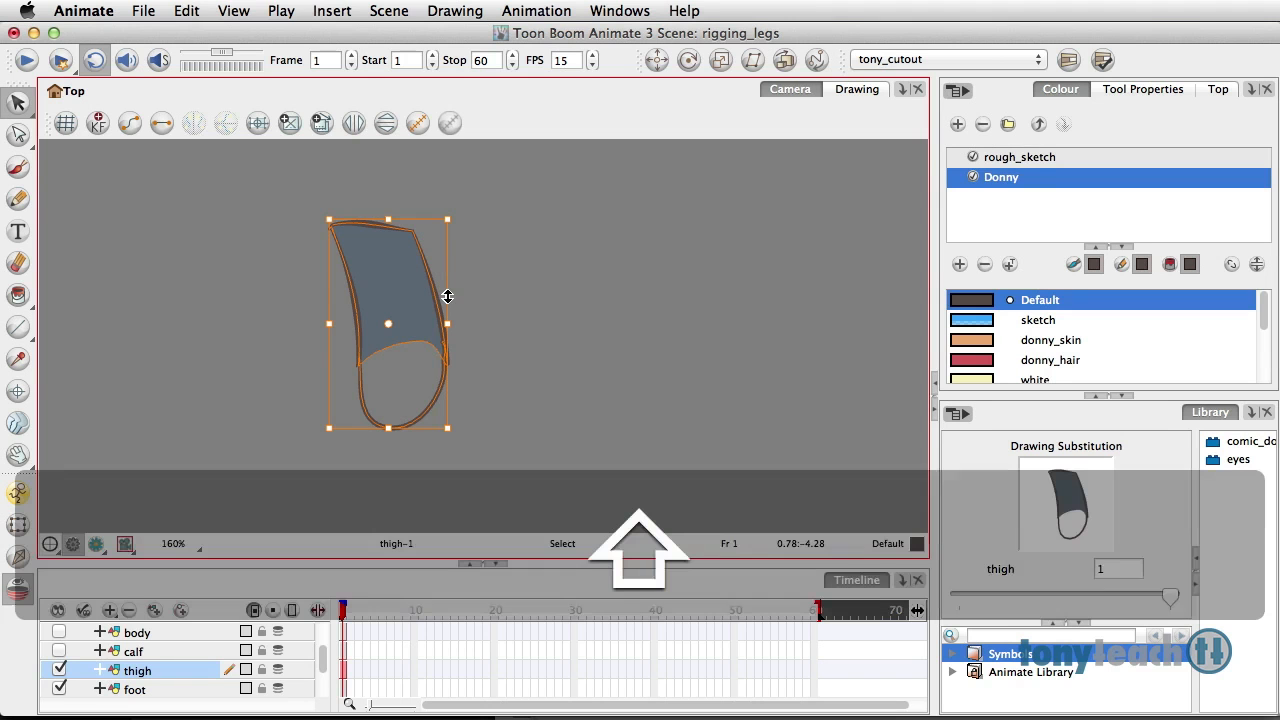
left_click(447, 296, "shift")
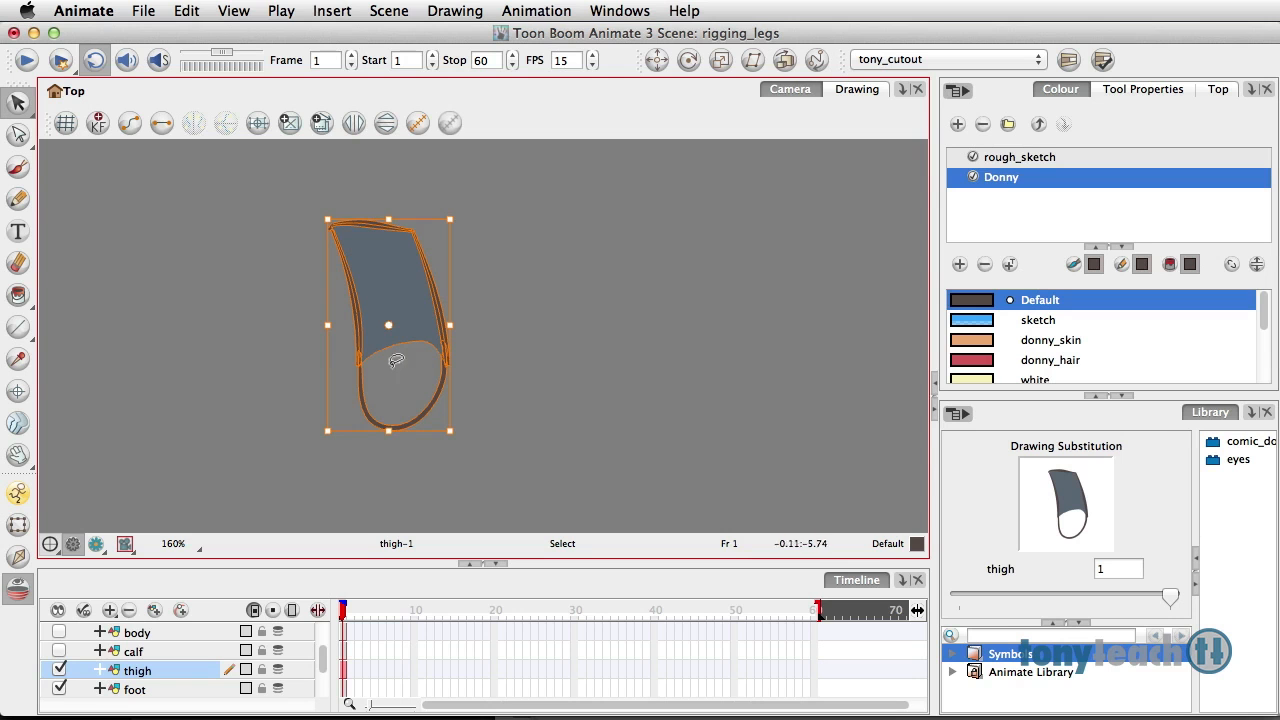
Fill the rounded knee area of the thigh with the pants colour using the Paint tool, and show the calf layer.
left_click_drag(22, 296, 63, 288)
left_click_drag(1266, 316, 1237, 366)
left_click(1033, 322)
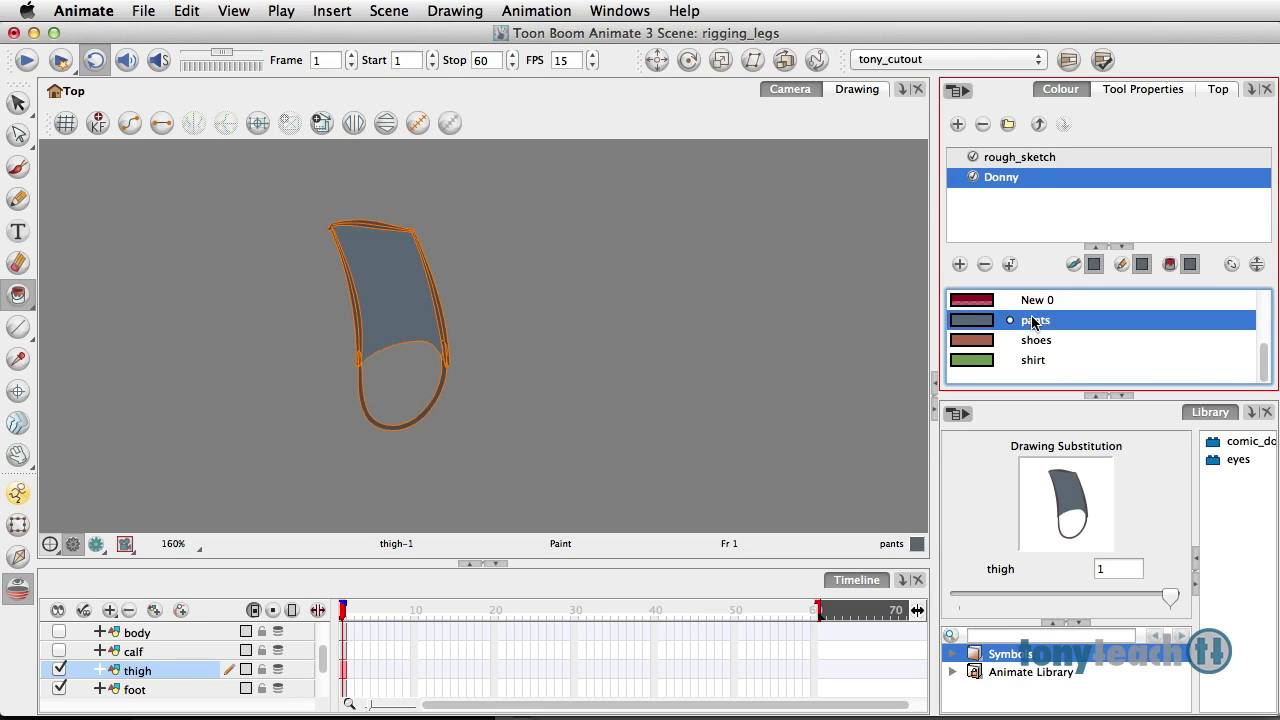
left_click(404, 384)
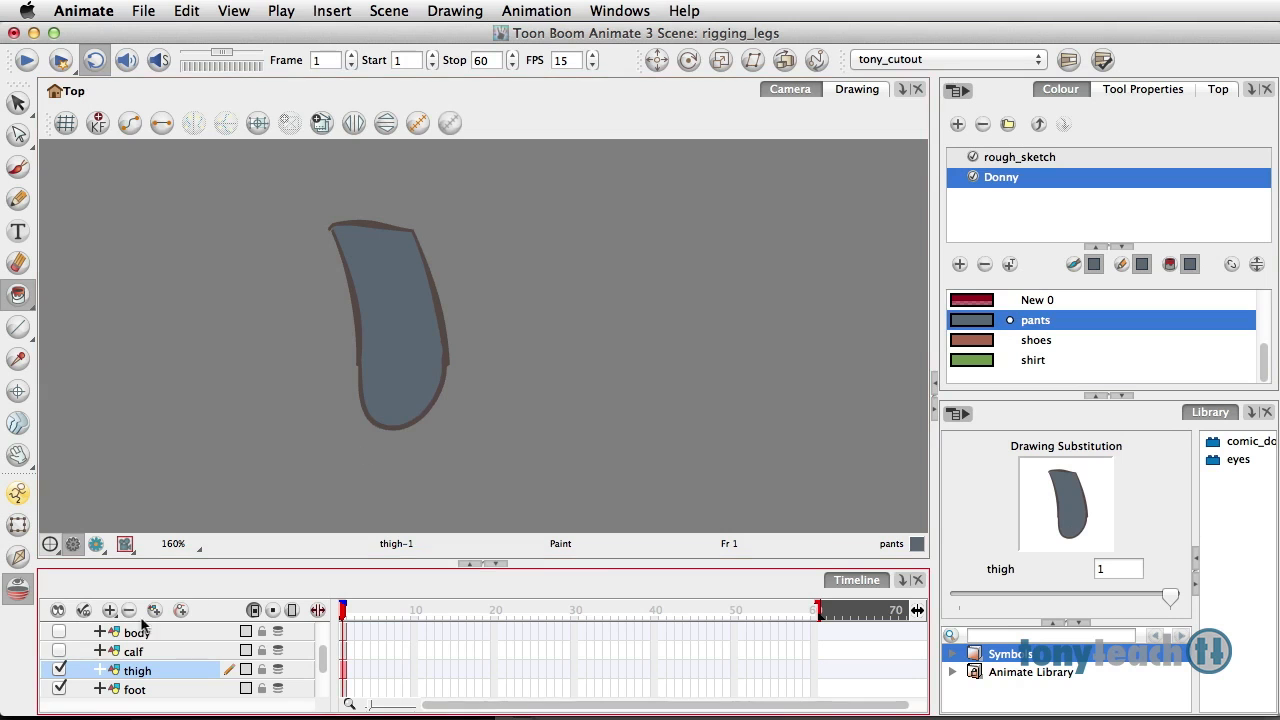
left_click(59, 651)
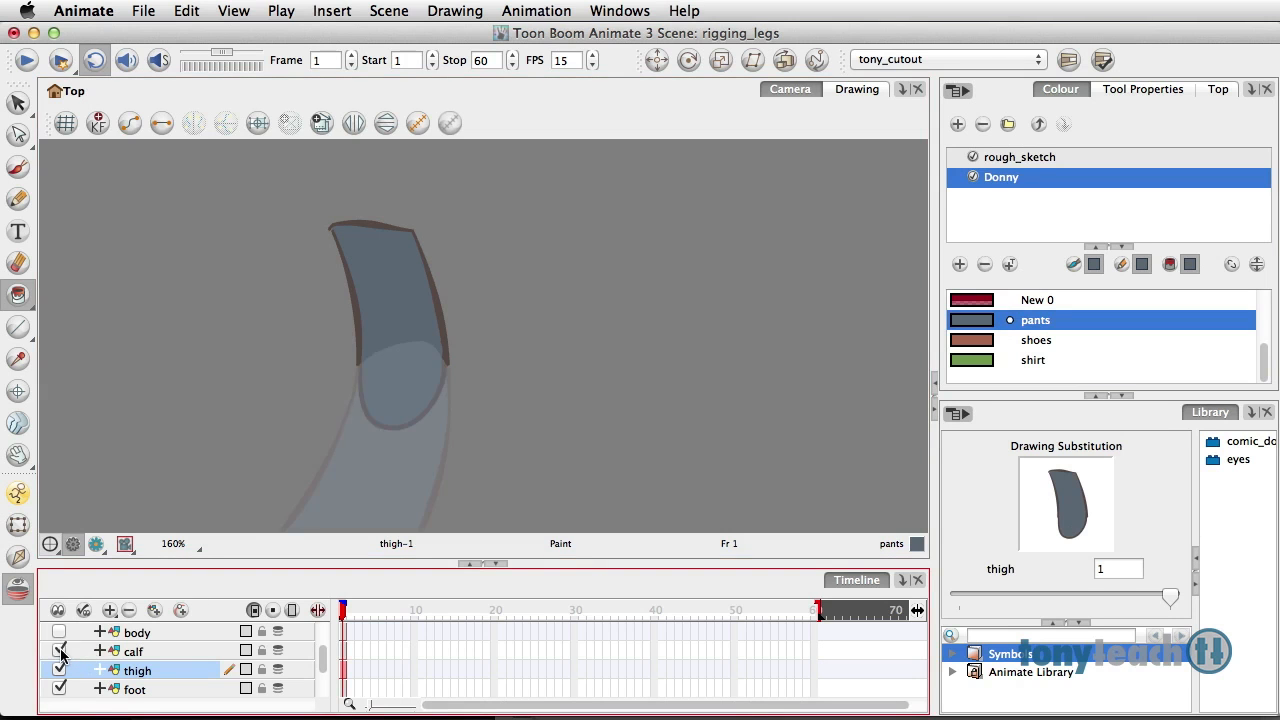
left_click(18, 102)
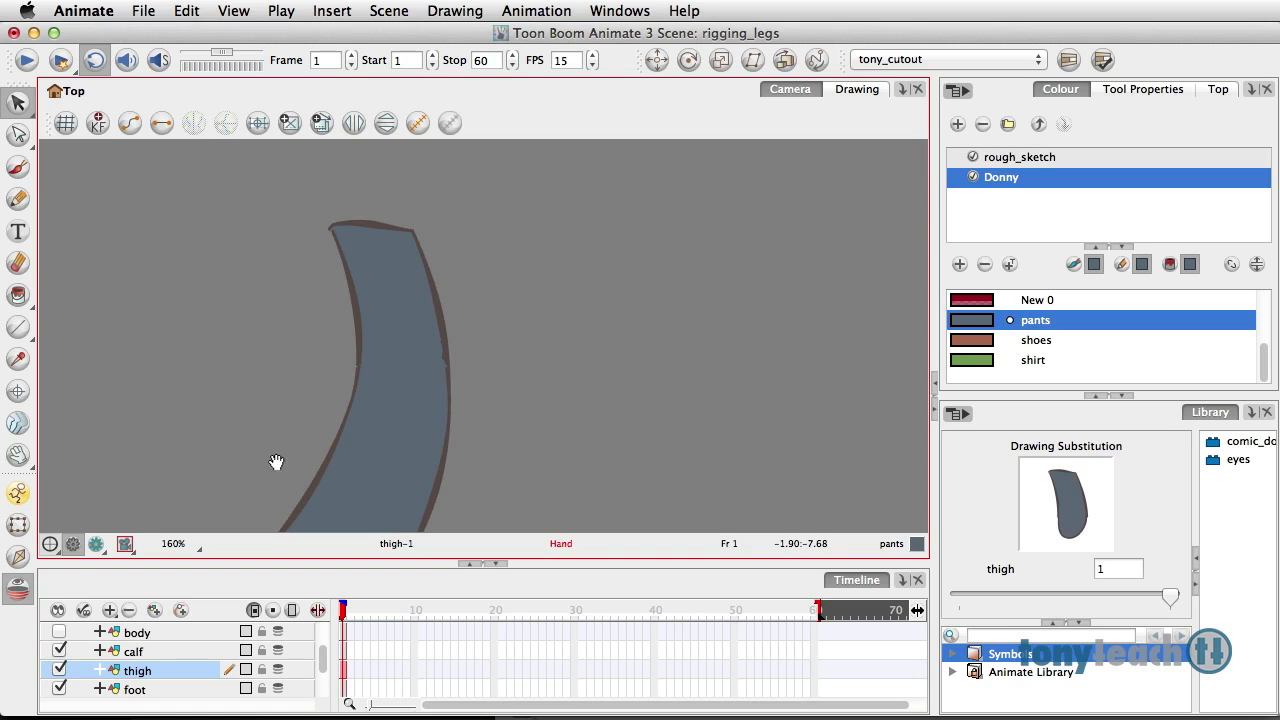
scroll(290, 430, "down", 5)
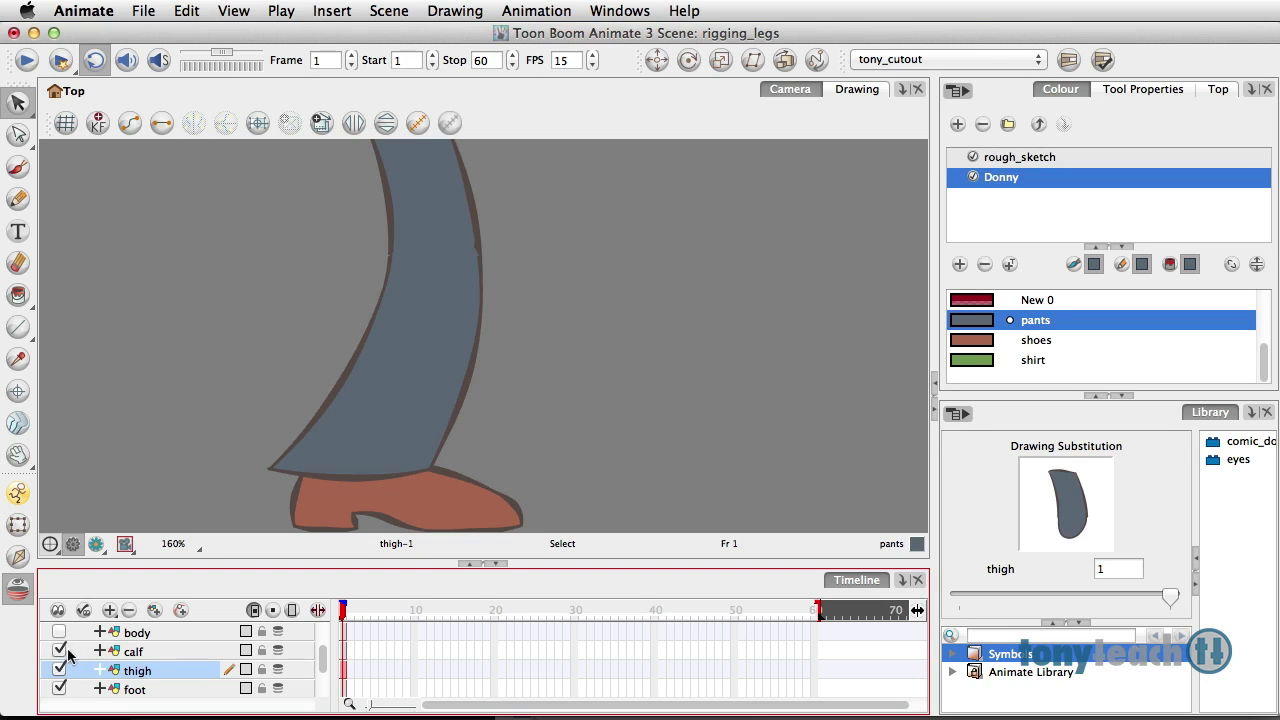
Place the calf layer's drawing pivot at the centre of the knee joint.
left_click(172, 652)
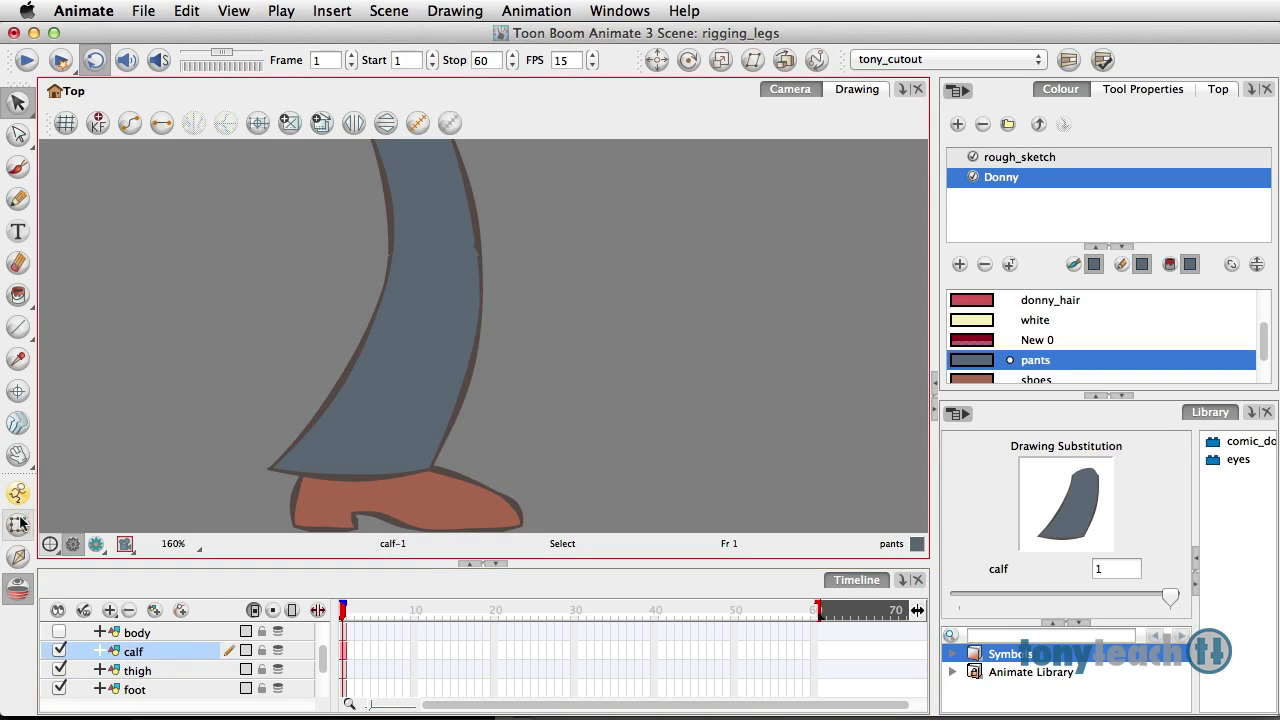
left_click(18, 391)
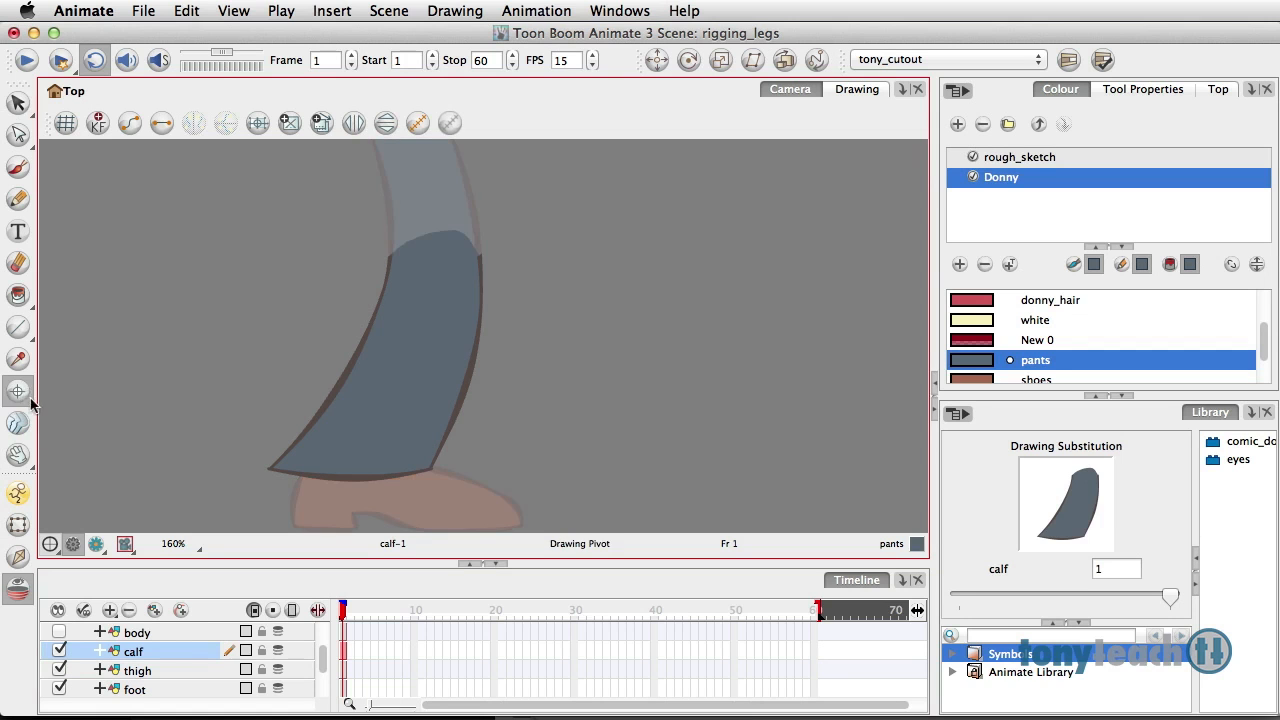
left_click(440, 259)
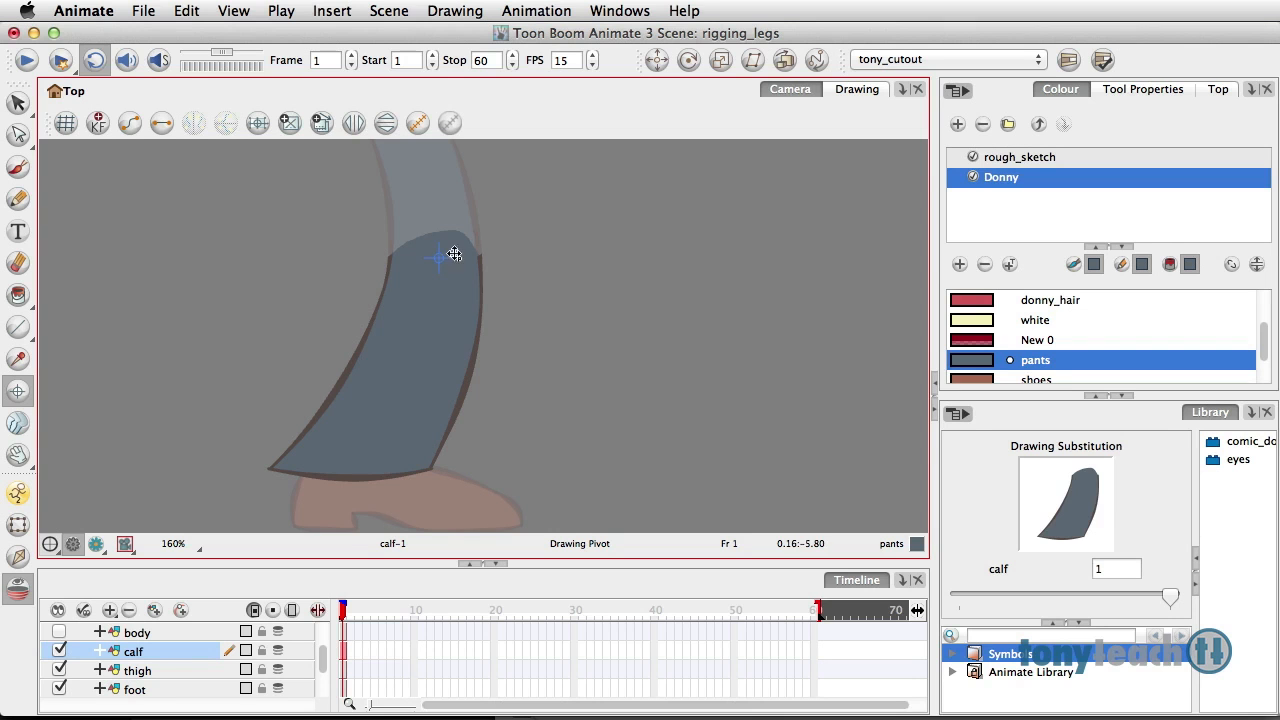
Place the thigh layer's drawing pivot at the hip, near the upper edge of the thigh.
left_click(155, 670)
key("space")
left_click_drag(542, 326, 524, 516)
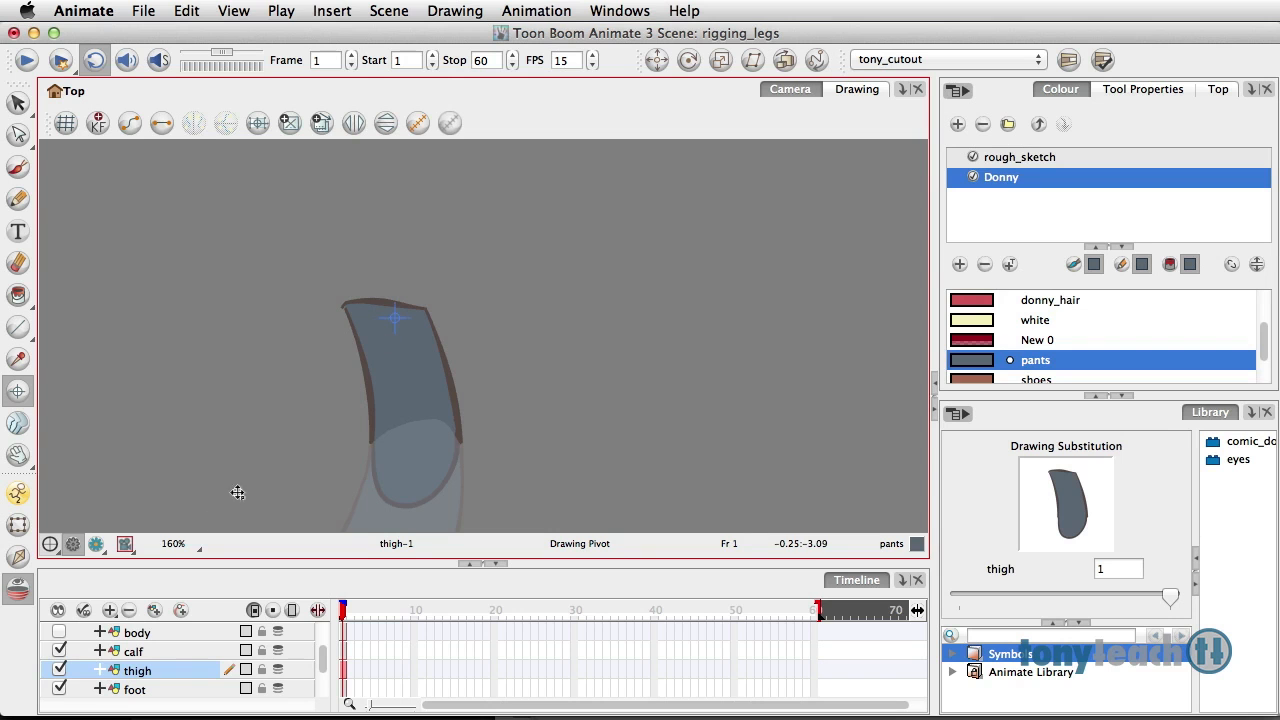
key("space")
left_click_drag(260, 506, 265, 318)
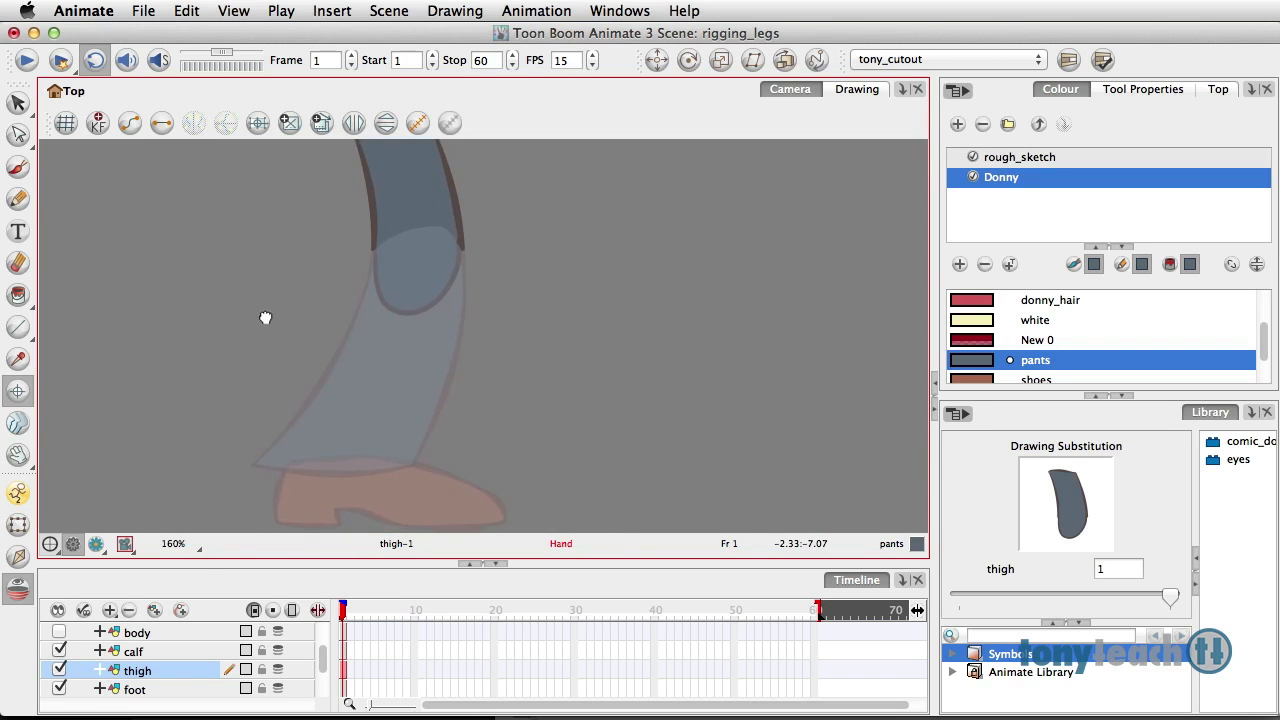
Place the foot layer's drawing pivot at the ankle, just under the trouser hem.
left_click(135, 690)
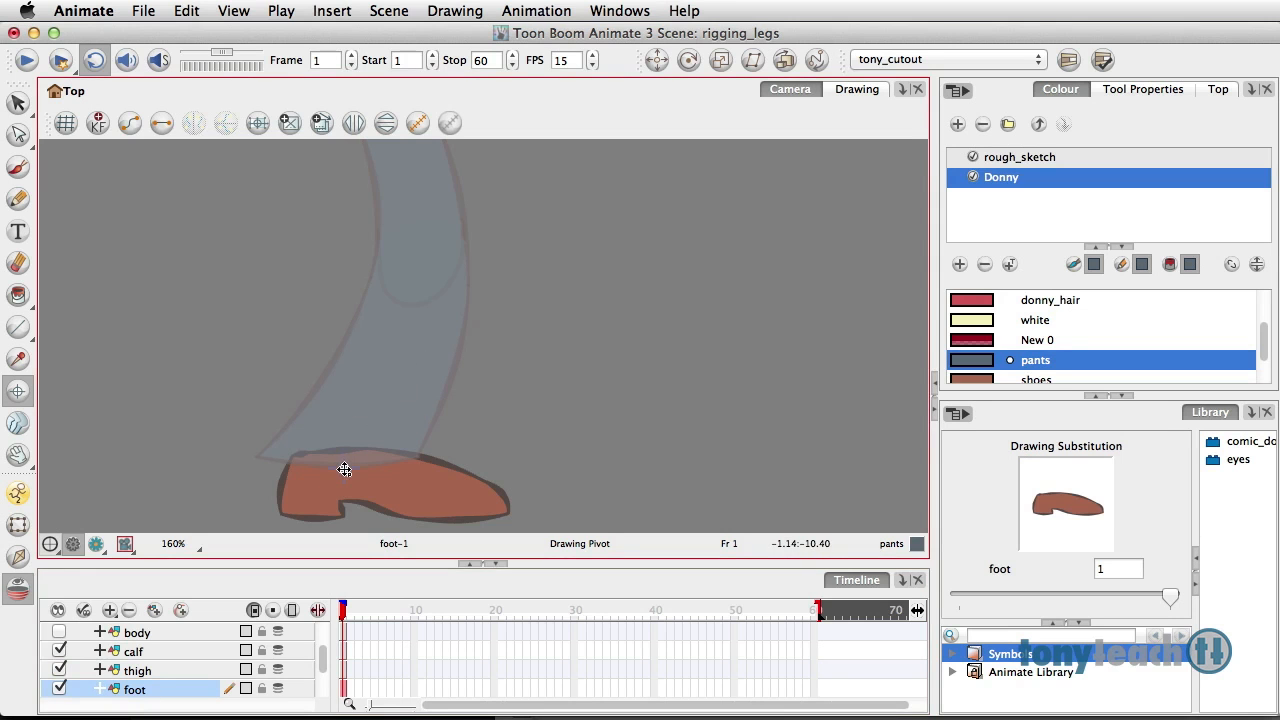
left_click(344, 467)
left_click(18, 102)
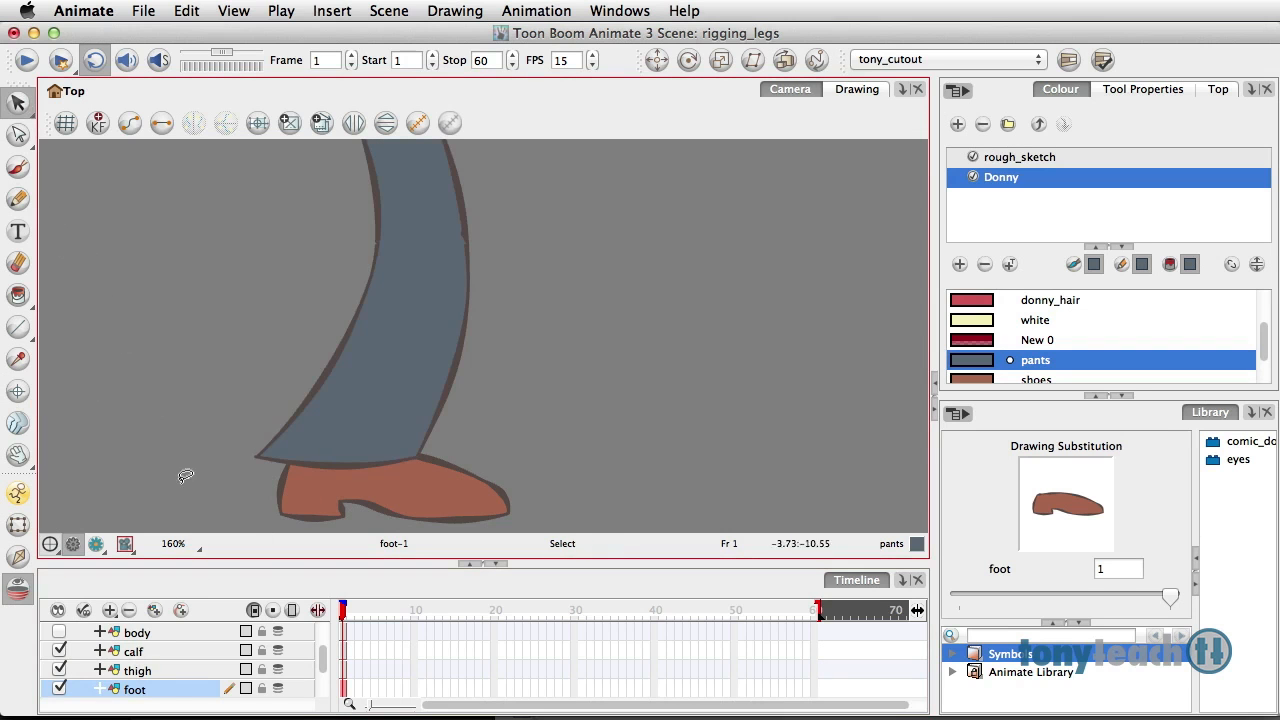
Move the thigh layer above the calf layer in the layer order.
left_click(155, 673)
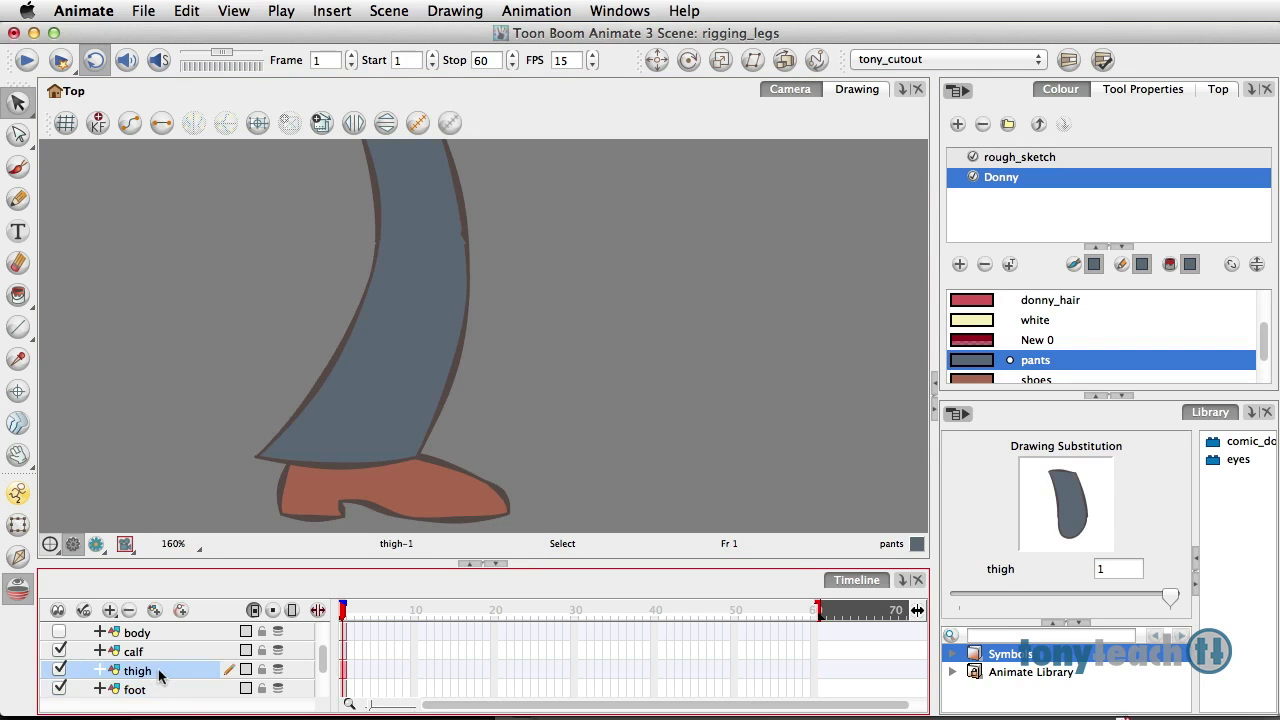
double_click(157, 676)
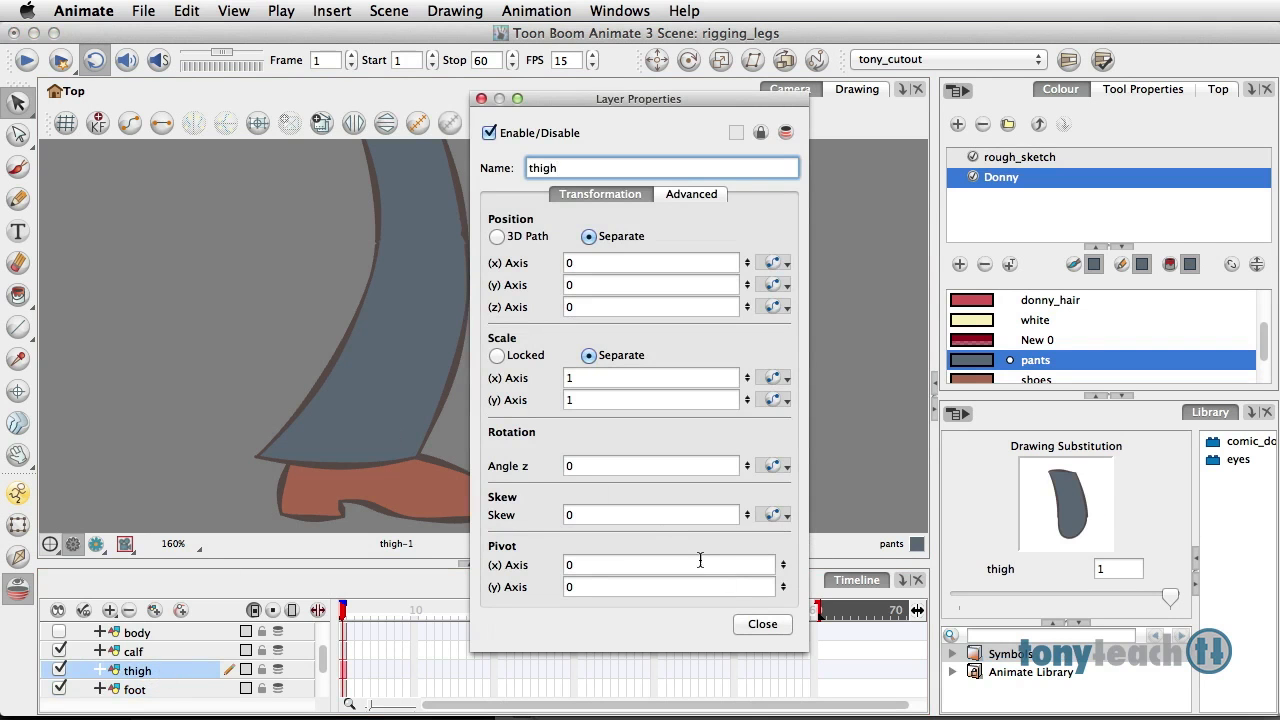
left_click(761, 624)
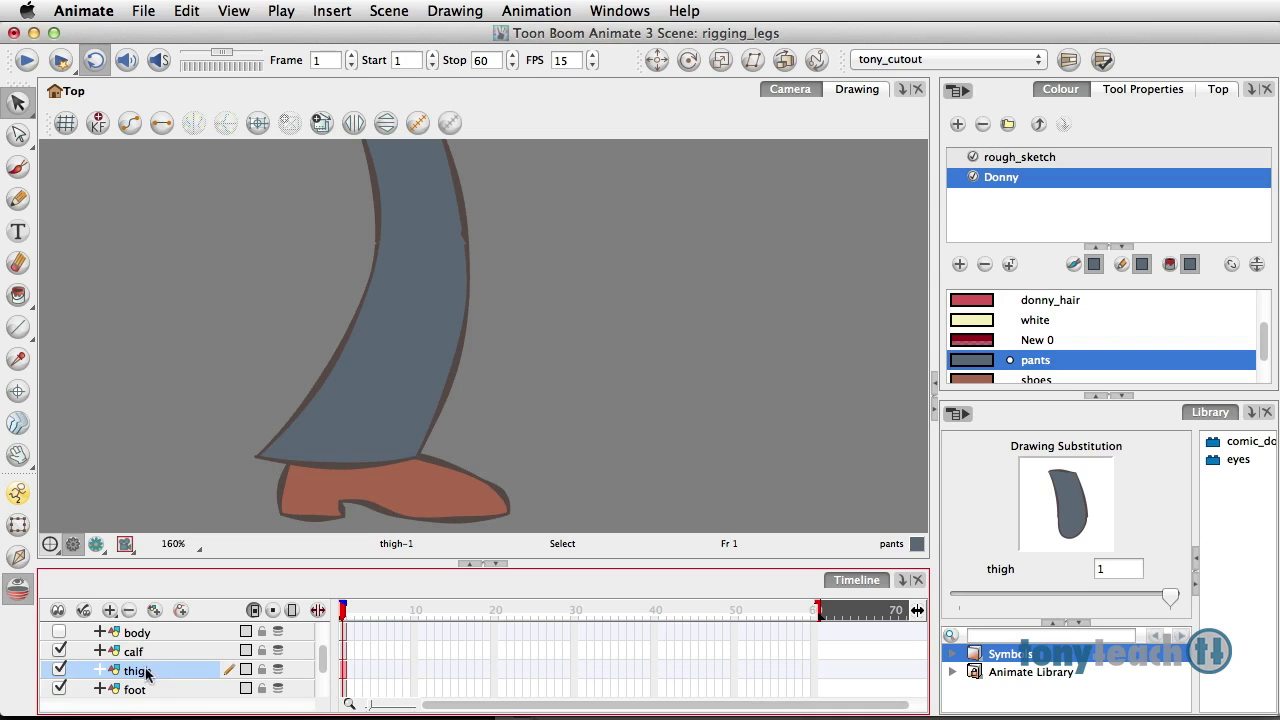
left_click_drag(150, 668, 146, 647)
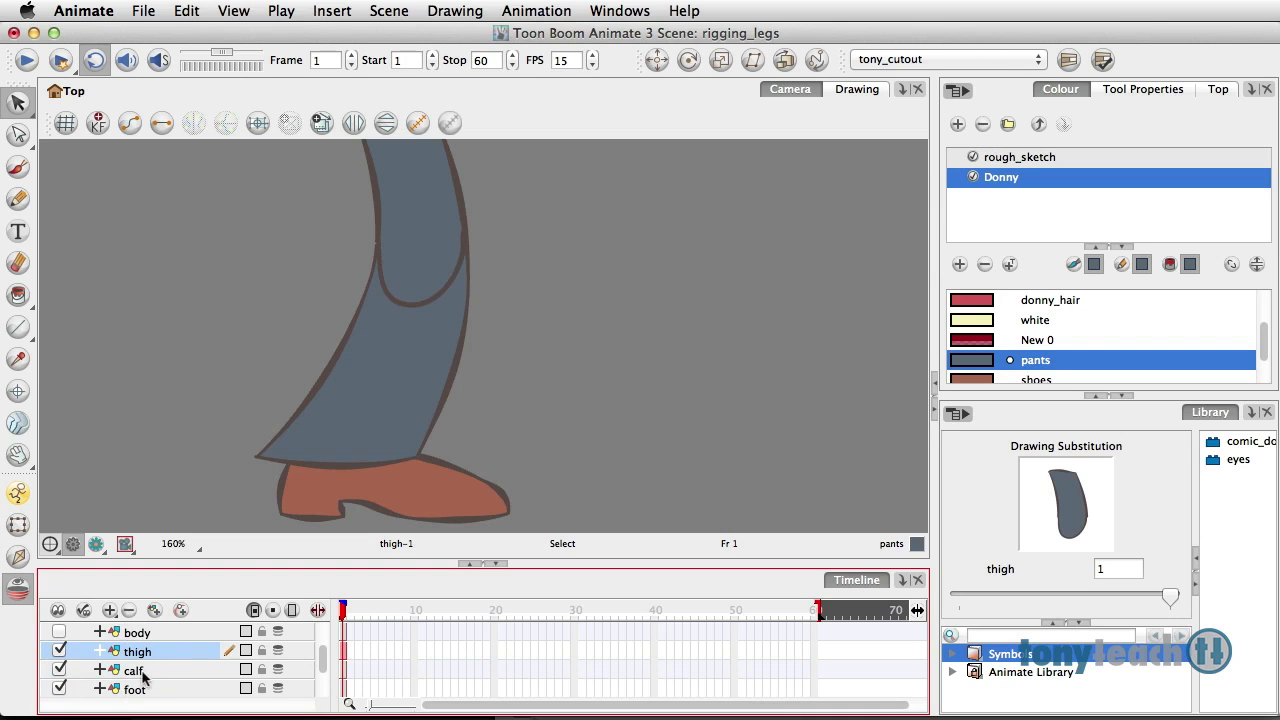
Parent the calf layer to the thigh and the foot layer to the calf to build the leg hierarchy.
left_click(133, 672)
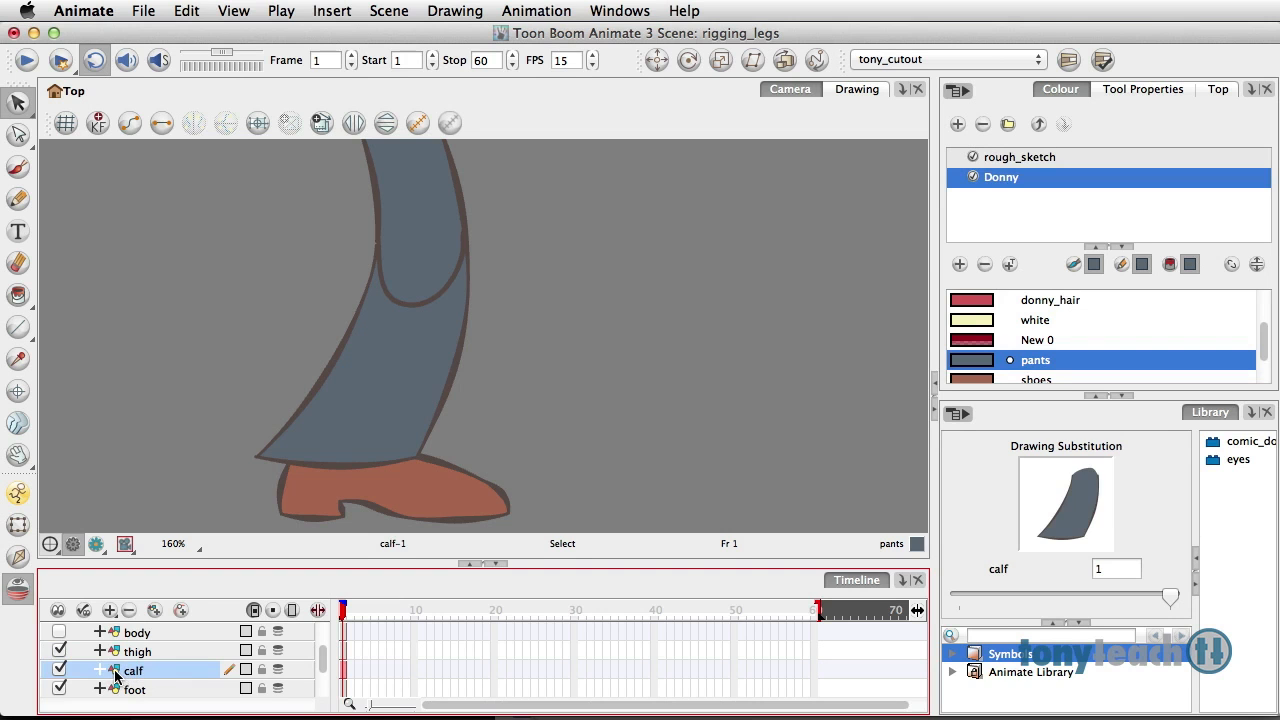
left_click_drag(120, 676, 150, 655)
left_click(116, 694)
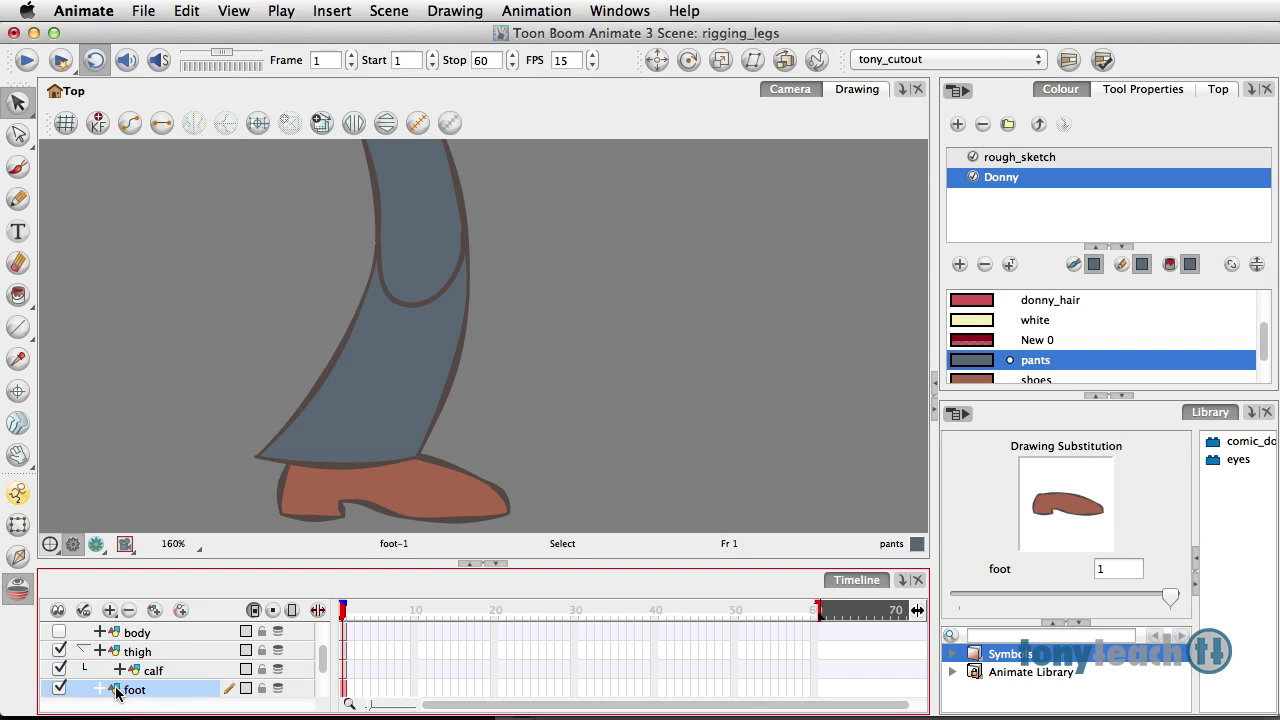
left_click_drag(116, 691, 168, 677)
left_click(157, 655)
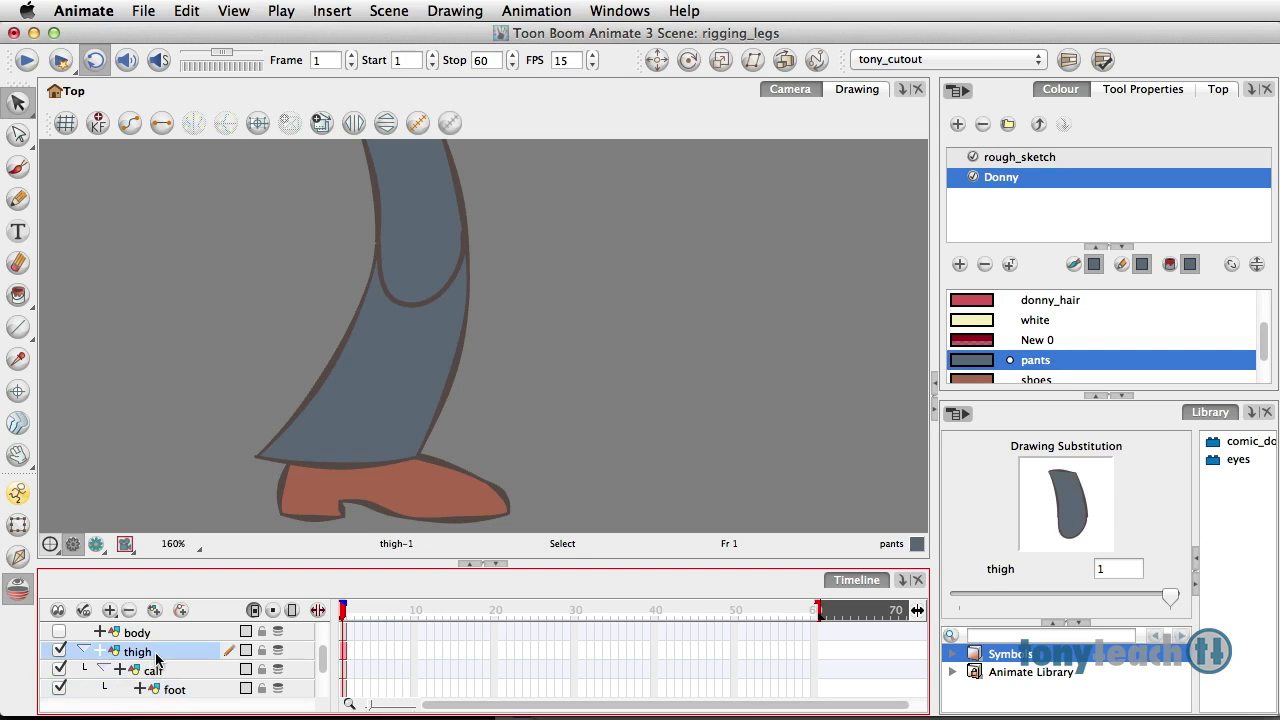
left_click(162, 672)
left_click(182, 692)
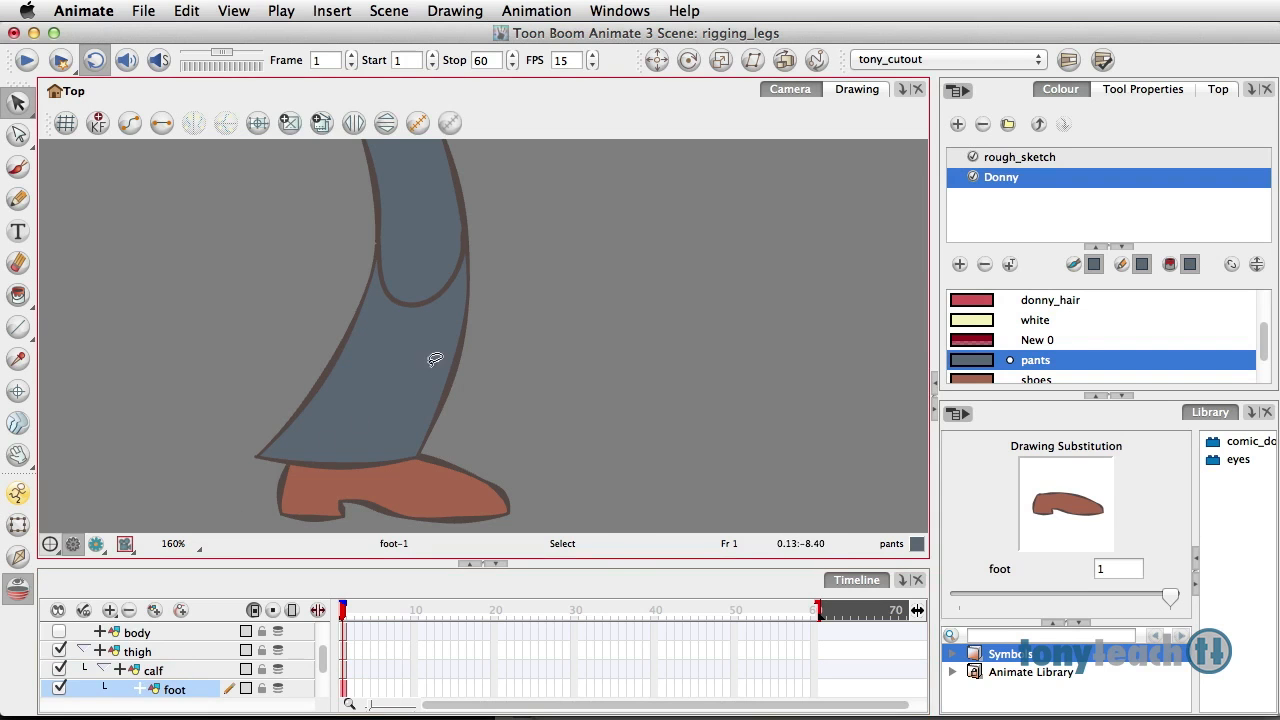
Rotate the foot slightly toe-down around its ankle pivot with the Transform tool.
key("super+minus")
key("super+minus")
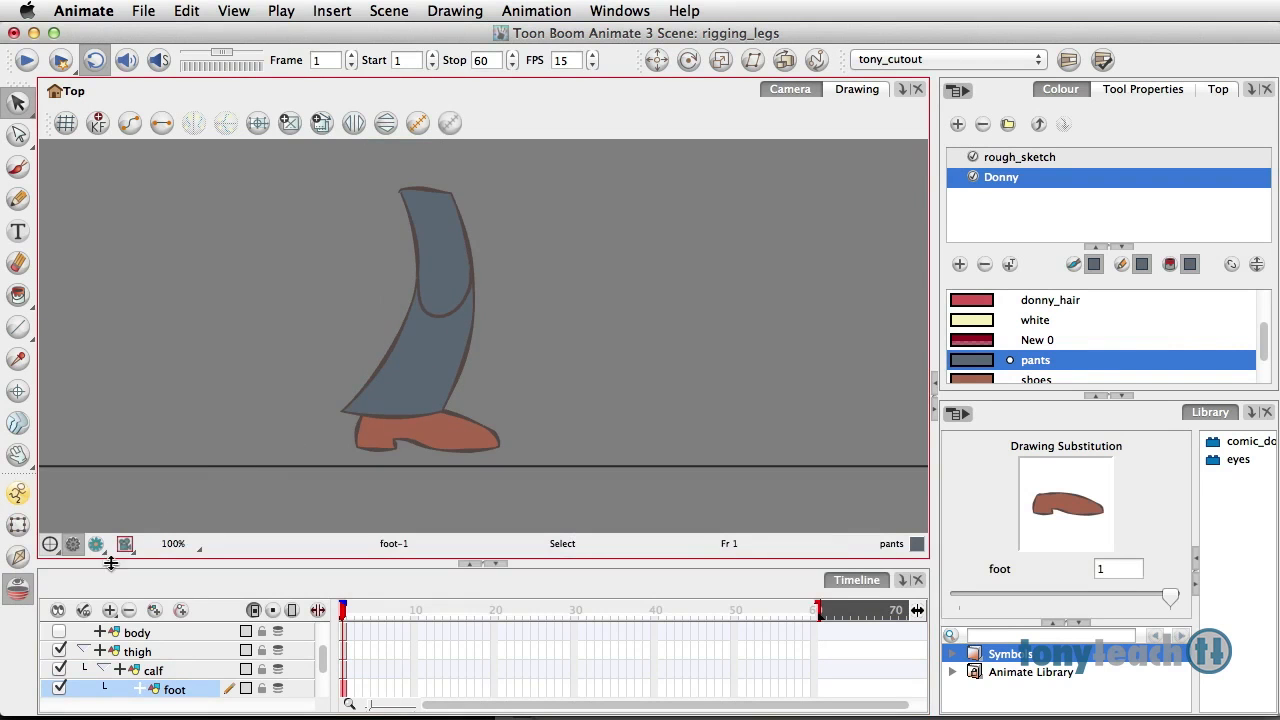
left_click(18, 524)
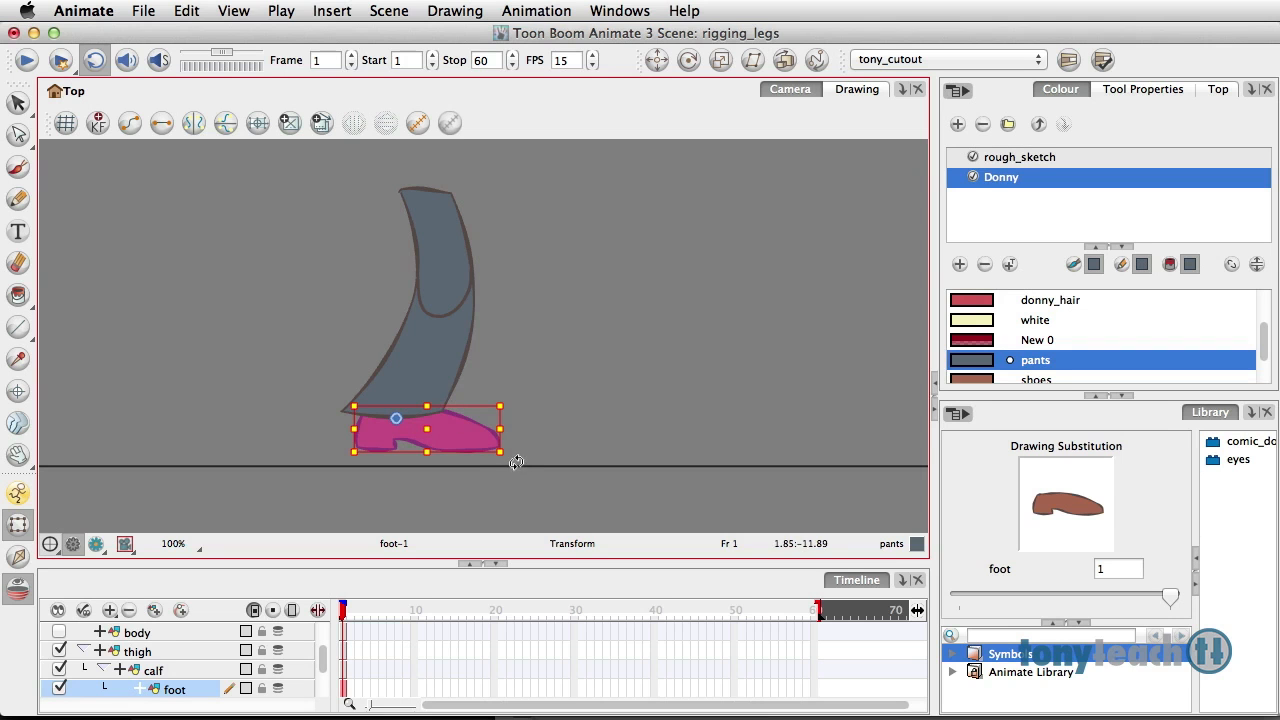
mouse_move(517, 466)
left_mouse_down()
mouse_move(491, 491)
mouse_move(512, 468)
left_mouse_up()
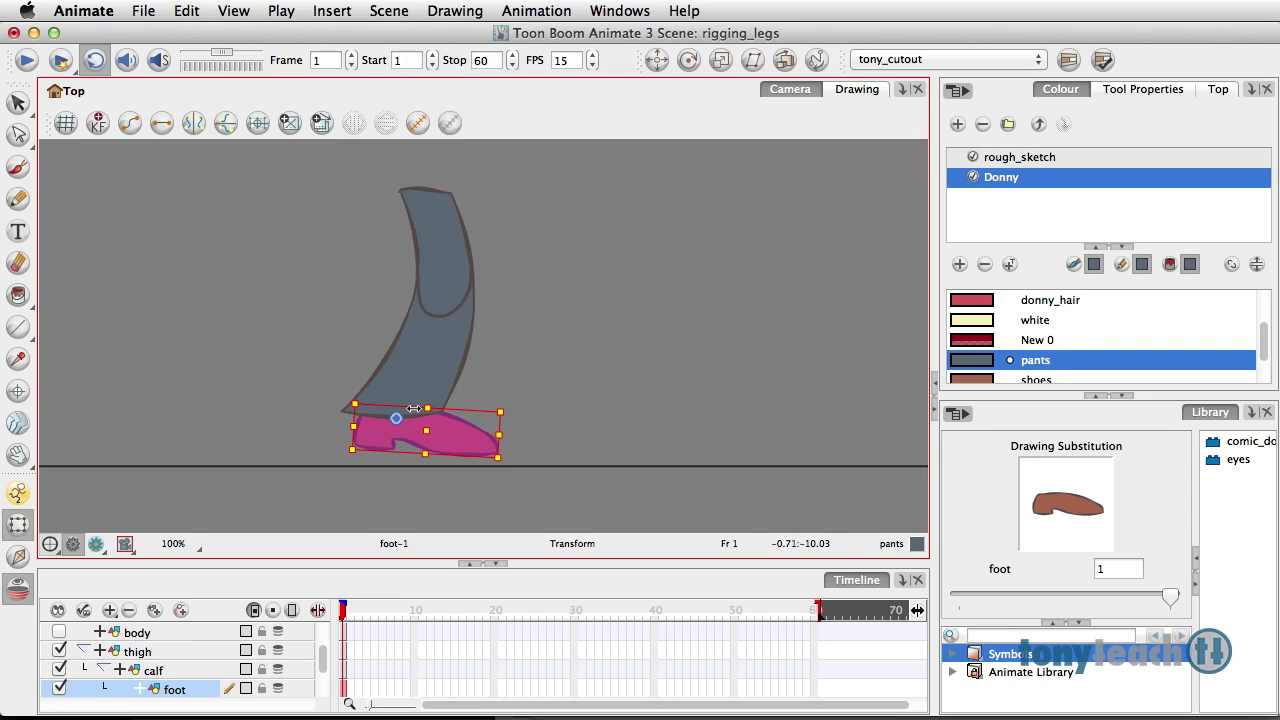
Select up the hierarchy to swing the calf slightly forward from the knee and the whole thigh slightly back from the hip.
key("b")
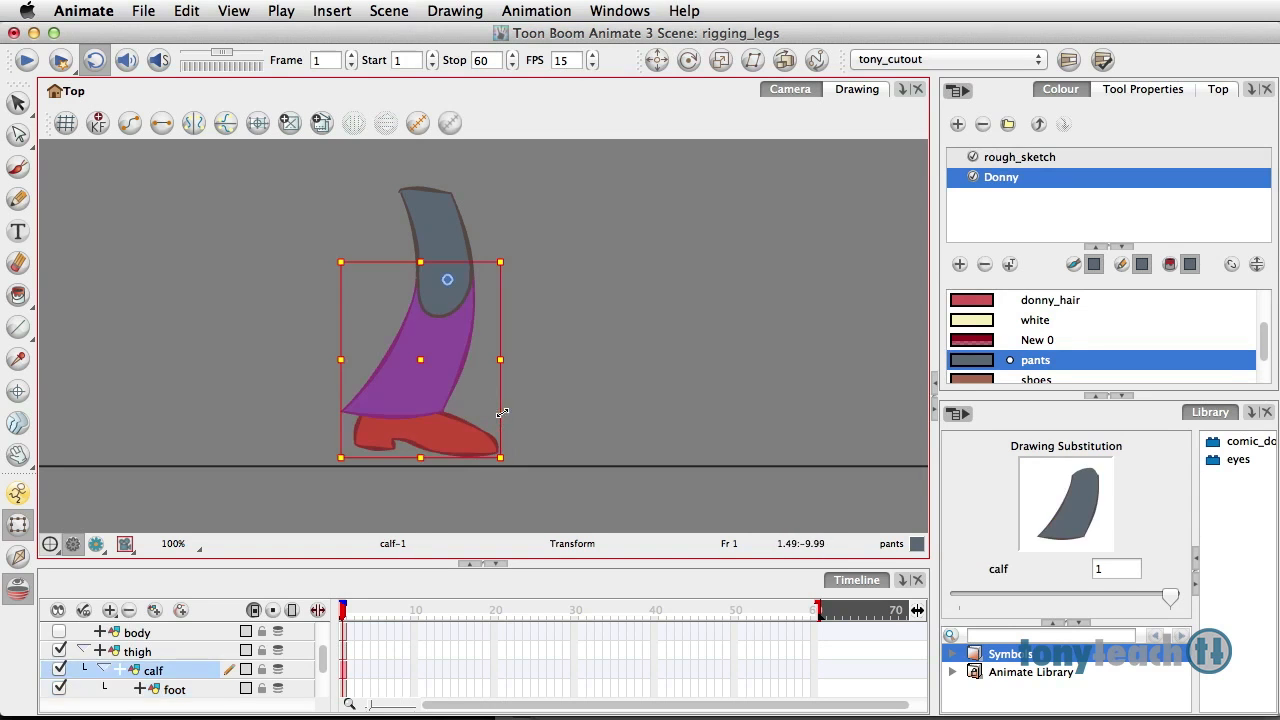
left_click_drag(514, 468, 517, 421)
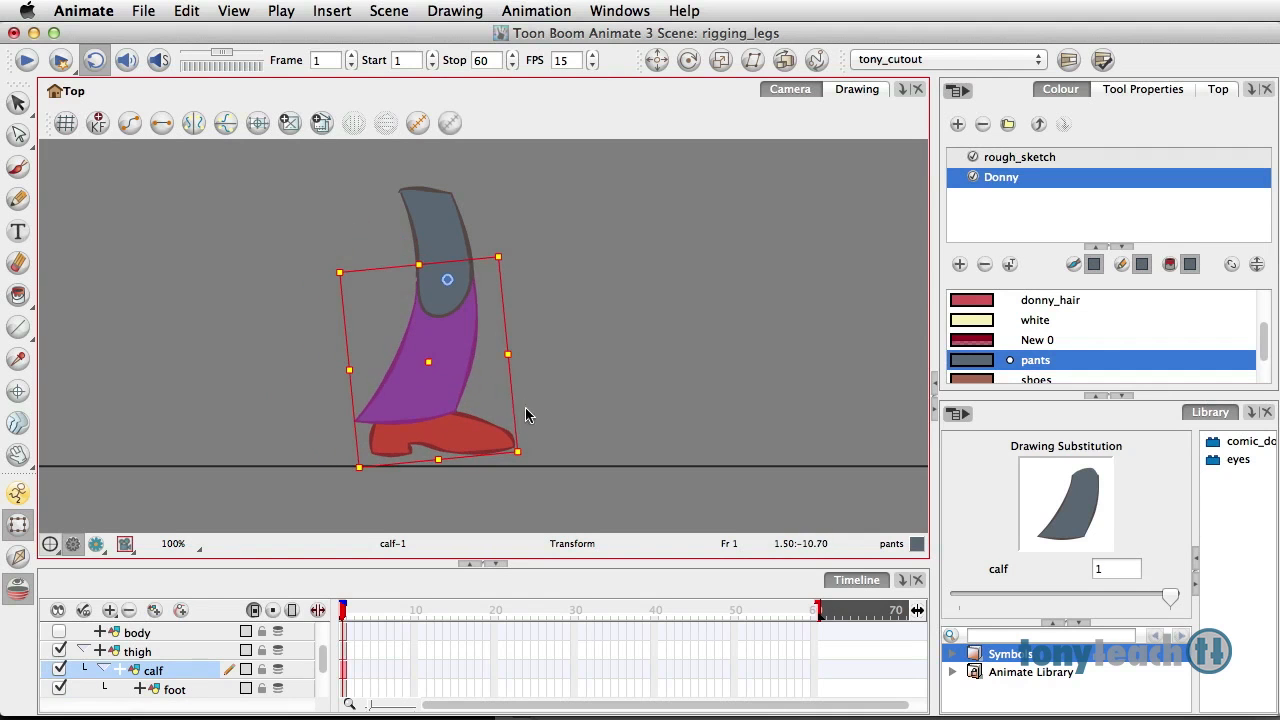
key("b")
mouse_move(522, 458)
left_mouse_down()
mouse_move(394, 476)
mouse_move(519, 454)
left_mouse_up()
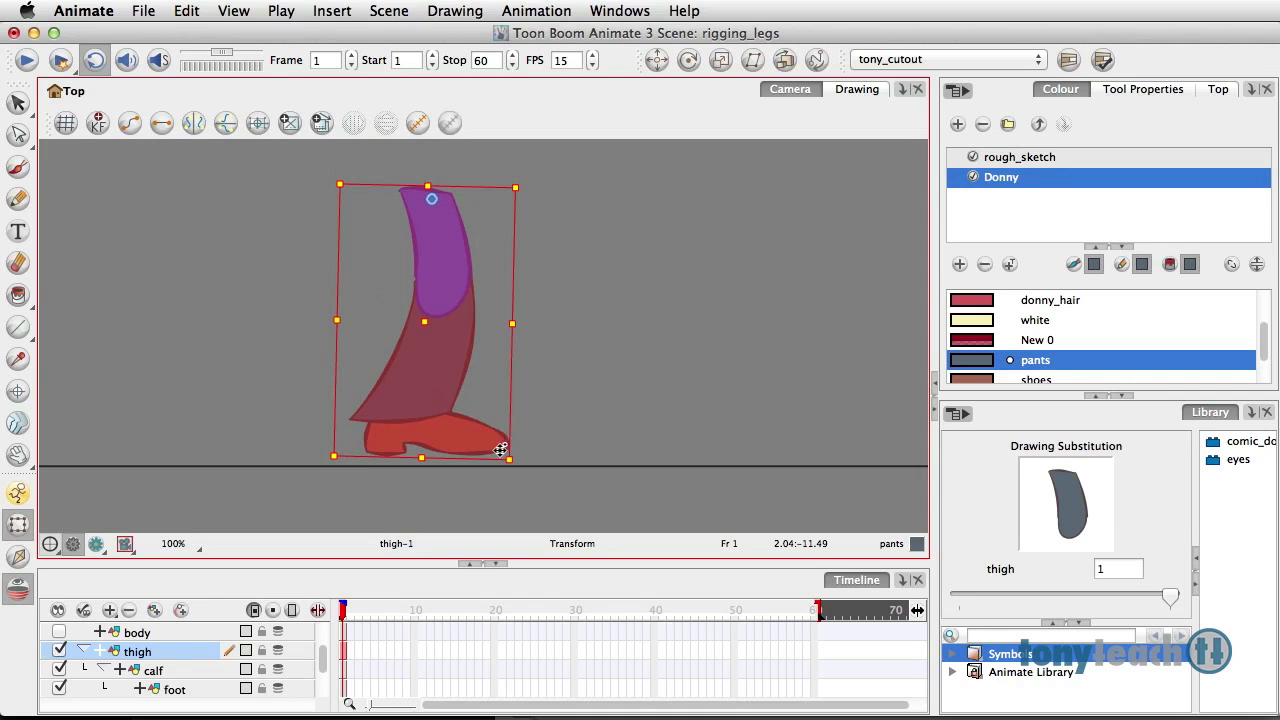
Select the calf as the thigh's child and rotate it backward around the knee to bend the leg.
key("shift")
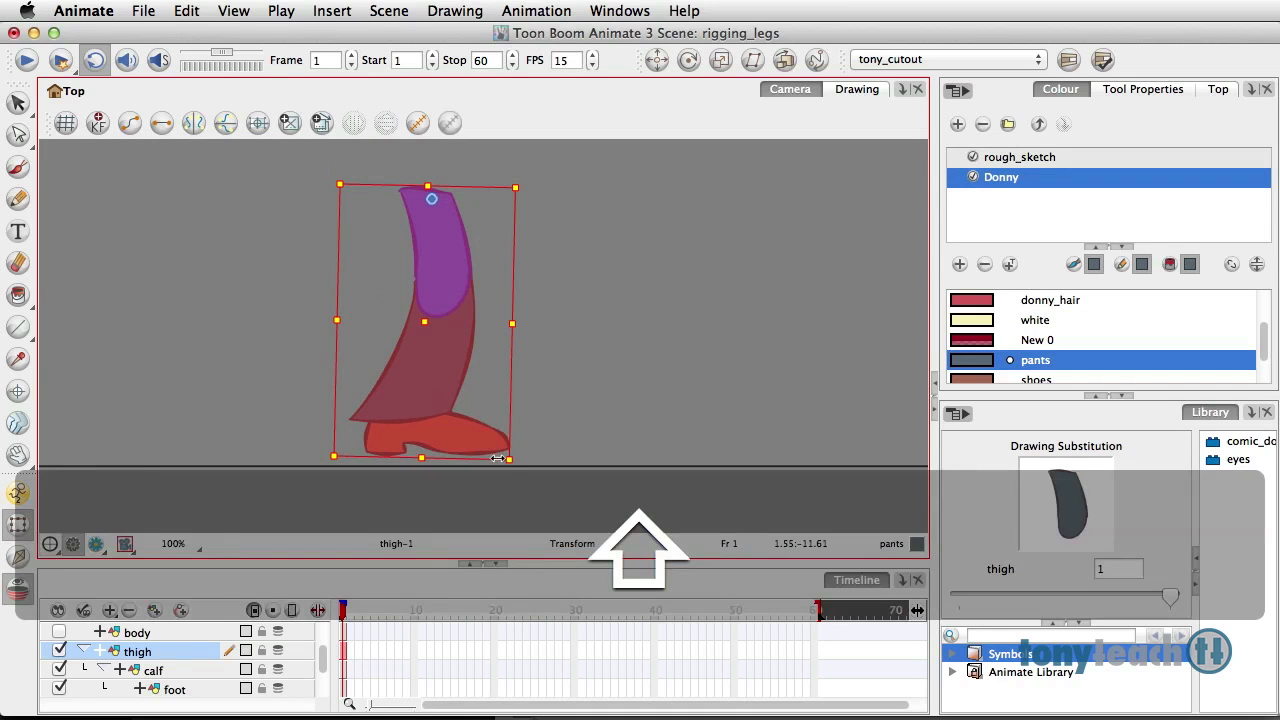
left_click(507, 456)
left_click_drag(523, 466, 420, 465)
left_click_drag(423, 338, 421, 333)
key("shift")
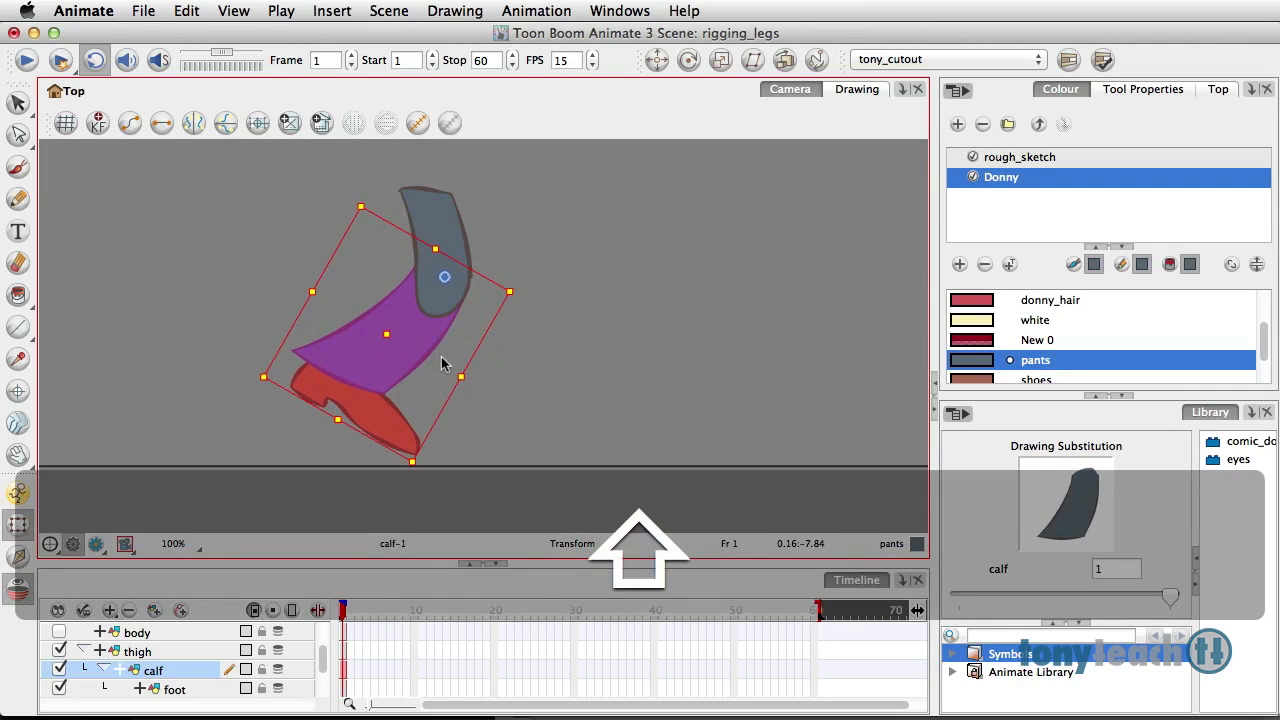
Select the foot as the calf's child and rotate it further toe-down around the ankle.
key("shift+b")
left_click_drag(459, 465, 420, 495)
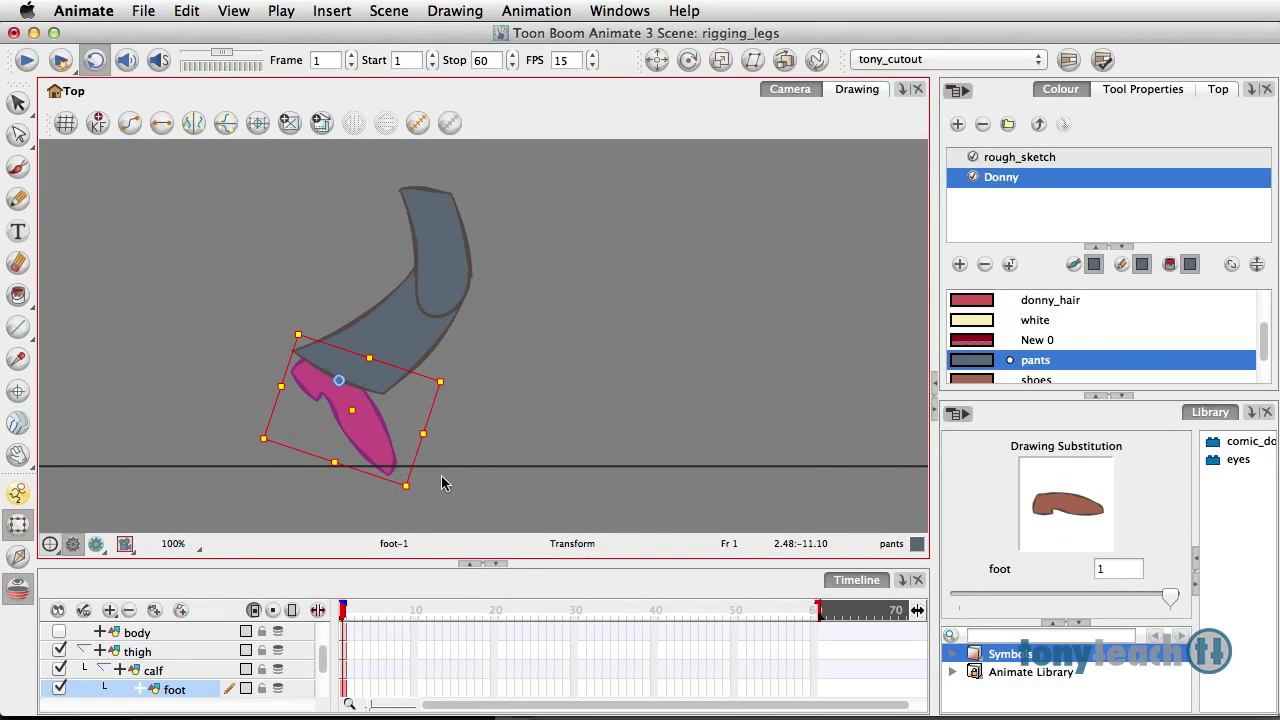
key("shift")
Show the body layer again and bring the whole character into view within the camera frame.
scroll(488, 330, "down", 5)
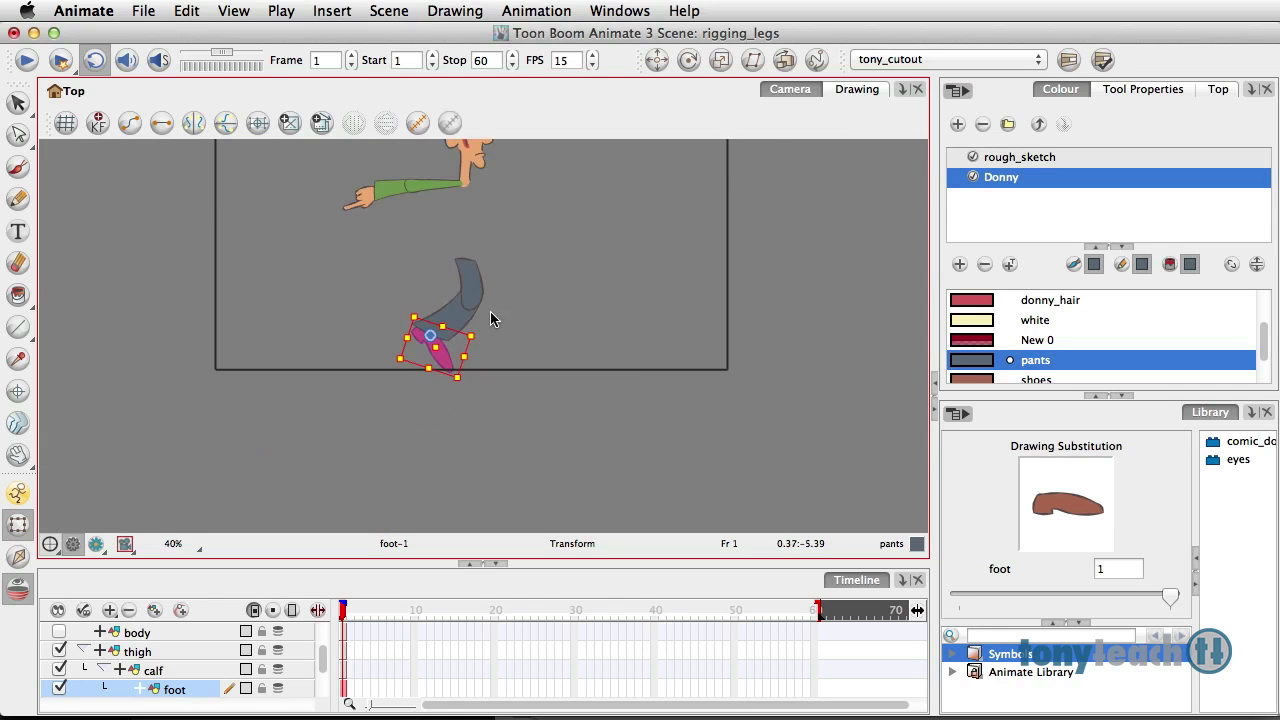
left_click(59, 632)
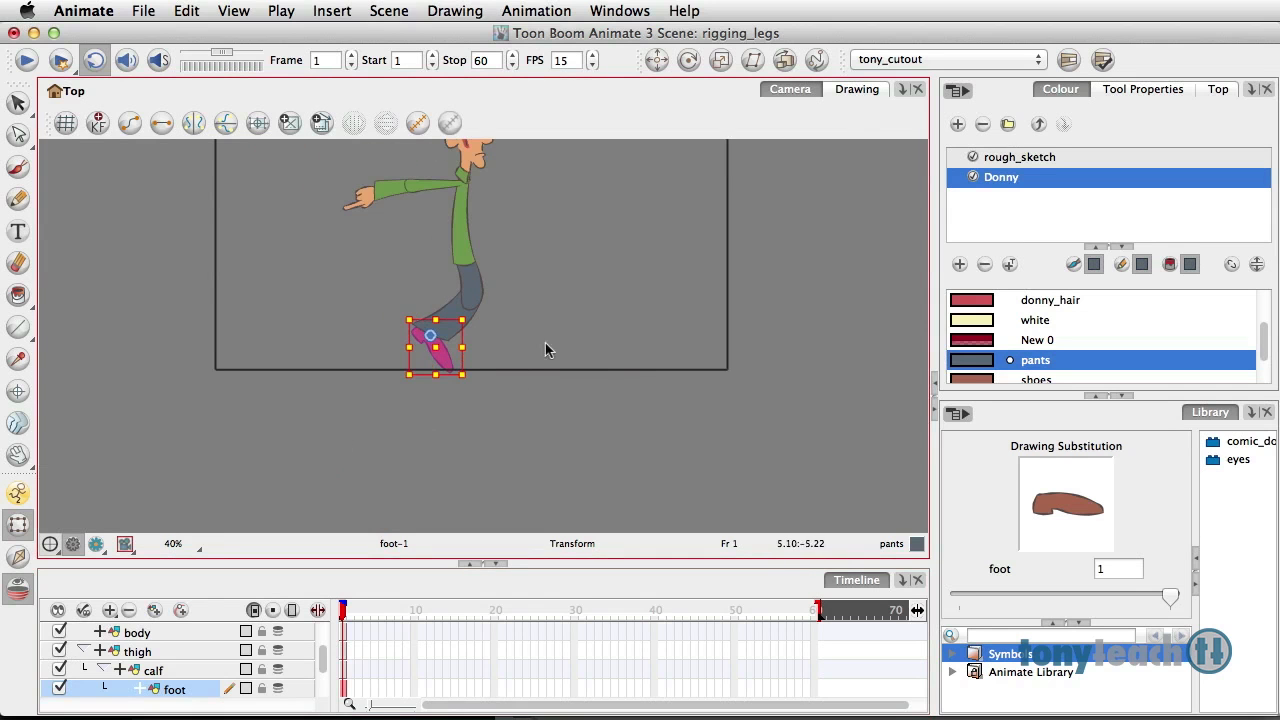
left_click_drag(543, 297, 545, 406)
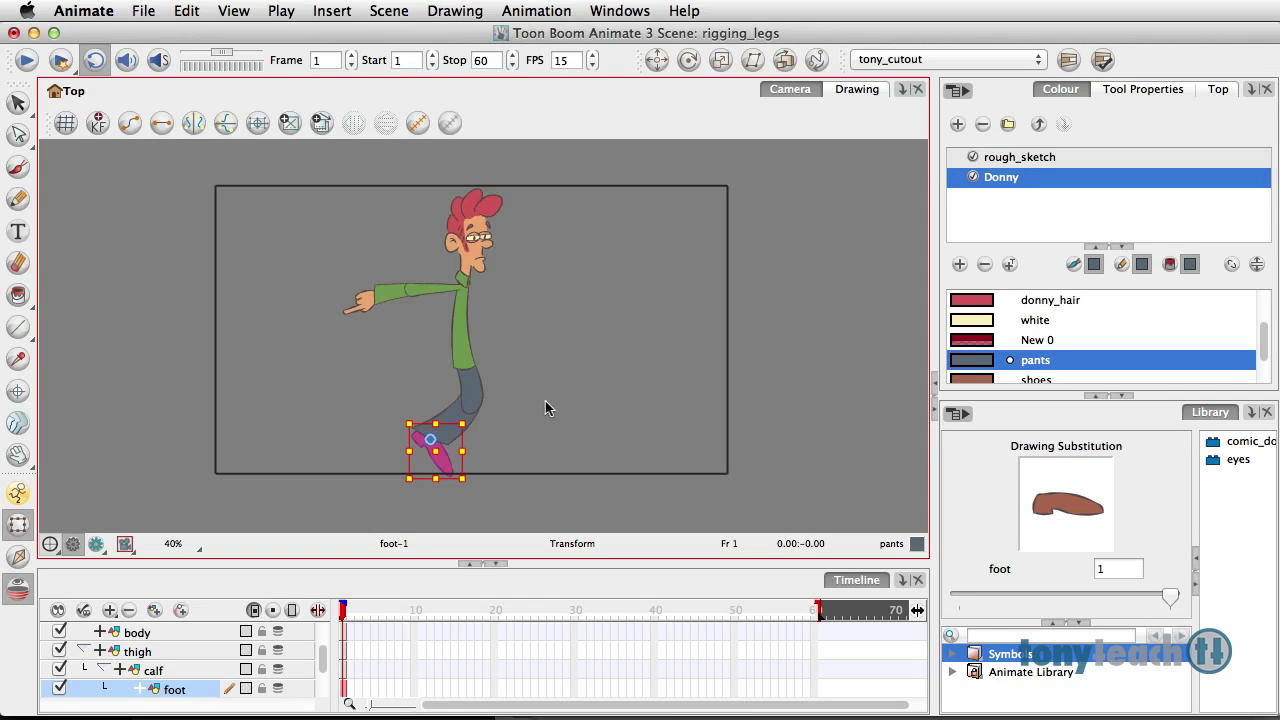
Select the hand, step up the arm hierarchy to the upper arm and back down, and clear the selection.
left_click(364, 301)
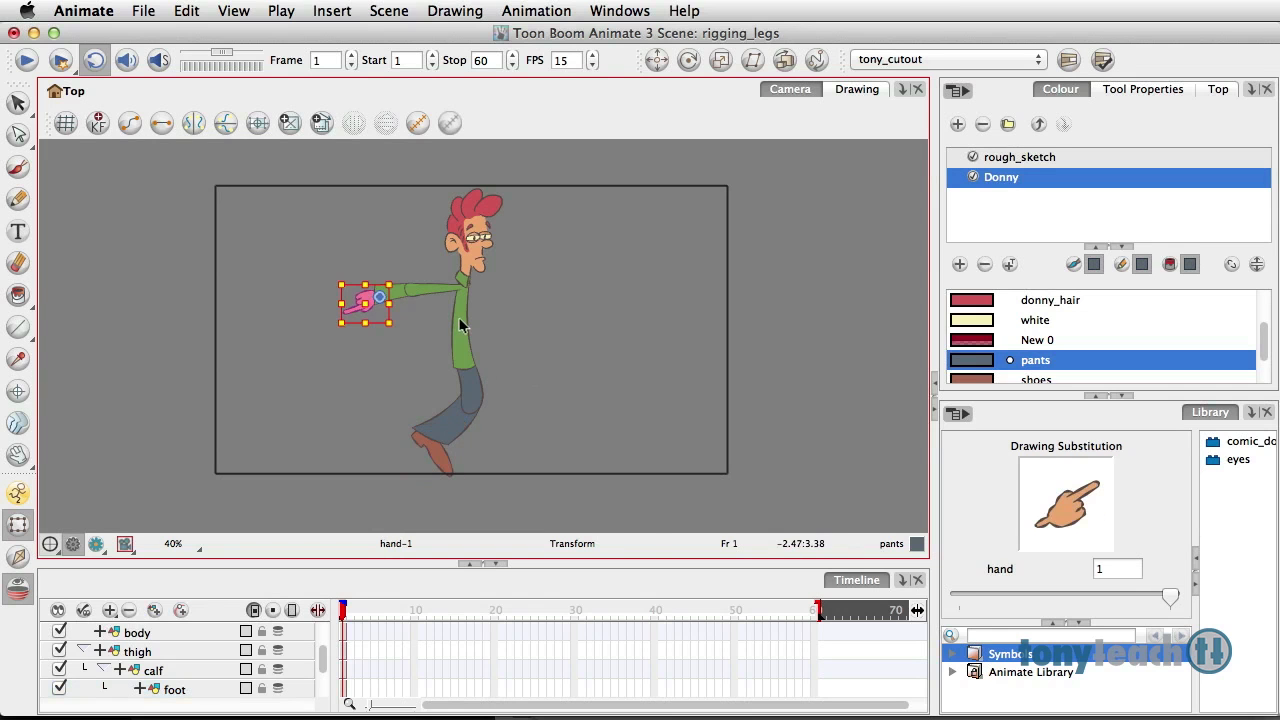
key("shift")
key("b")
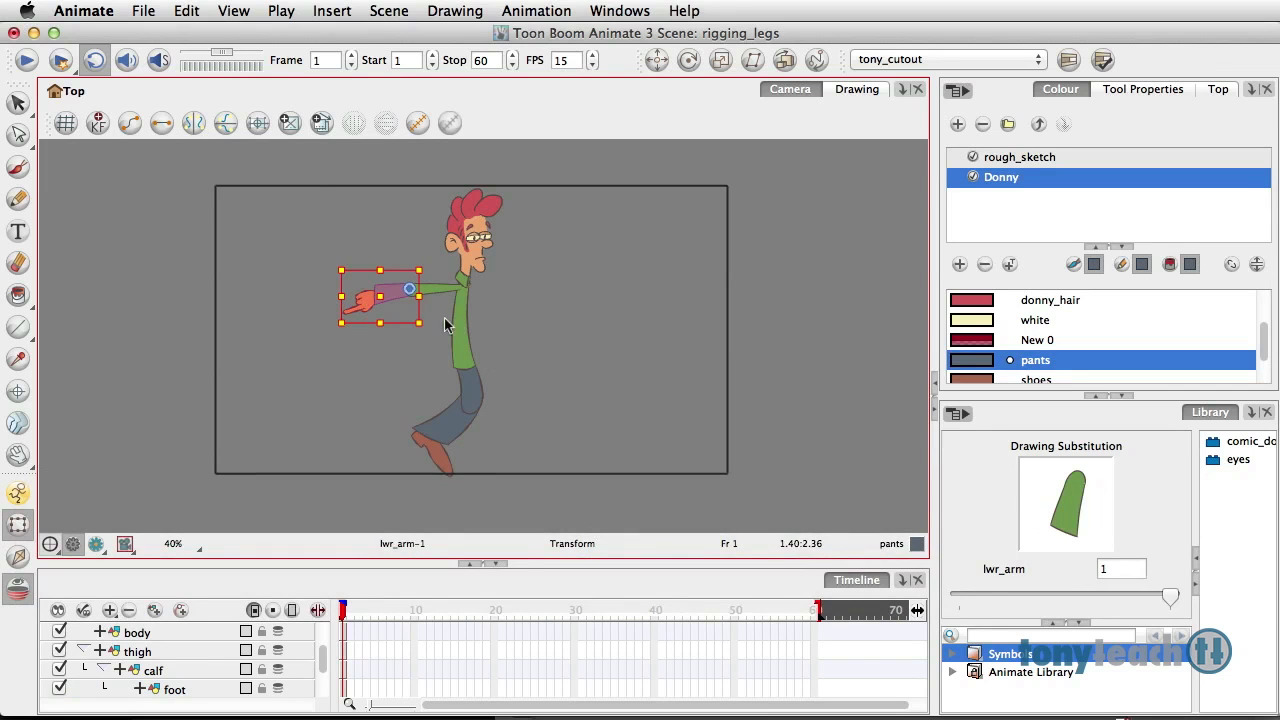
left_click_drag(434, 323, 428, 314)
key("b")
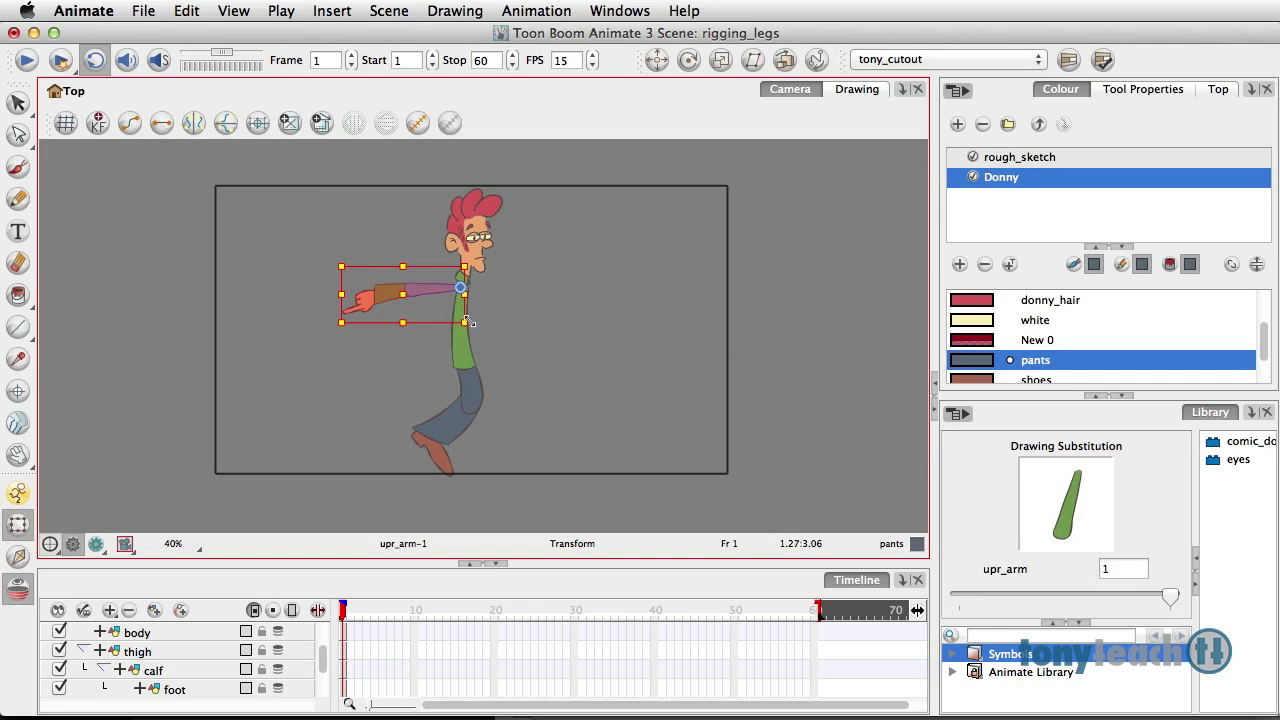
key("shift+b")
key("shift+b")
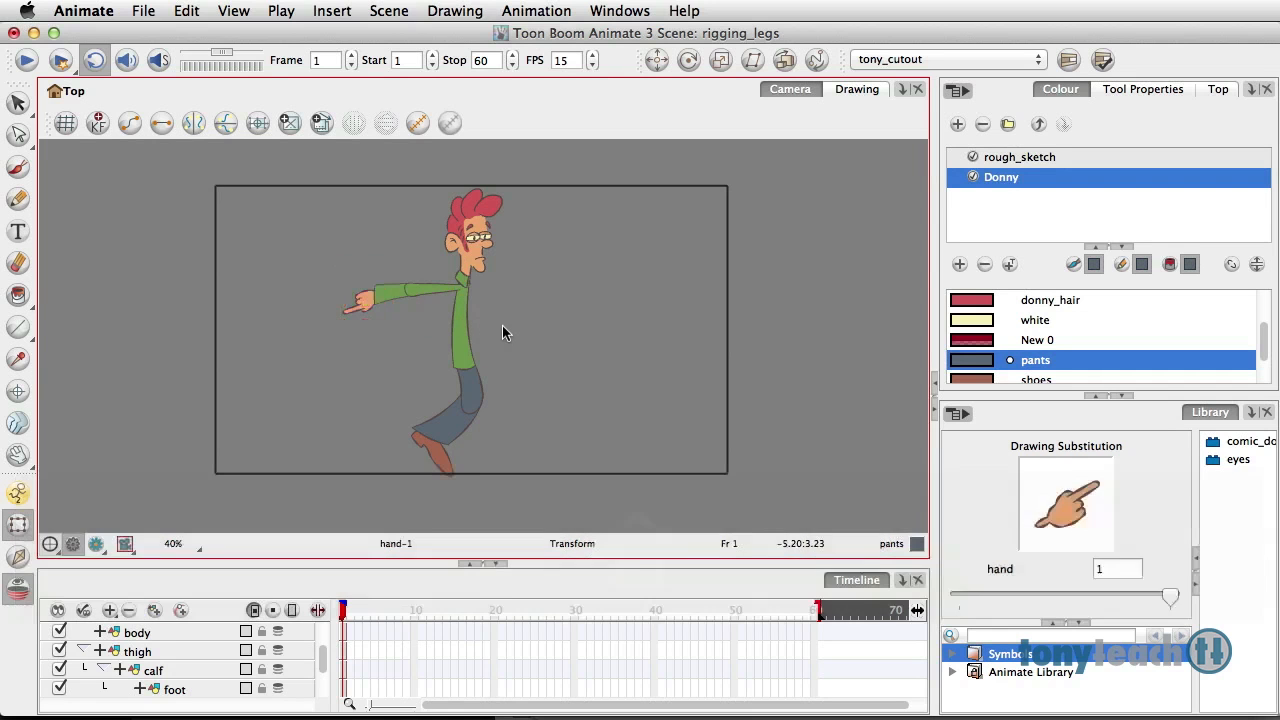
left_click(502, 325)
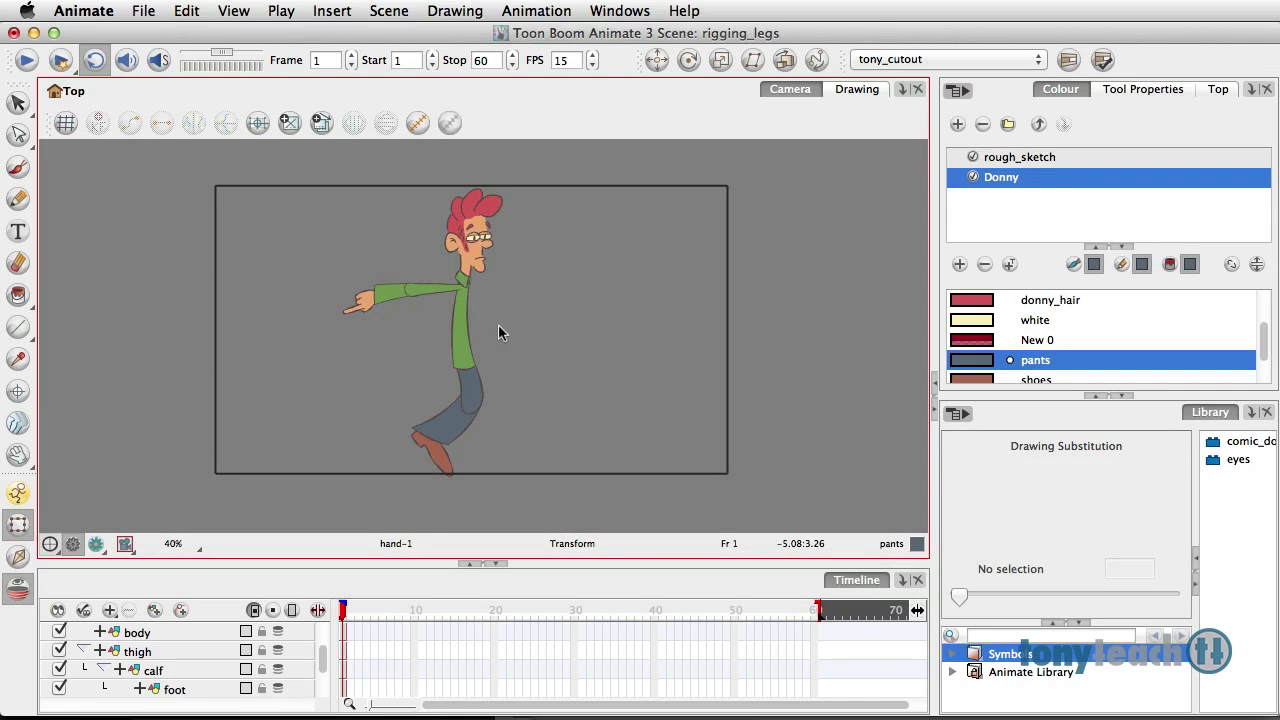